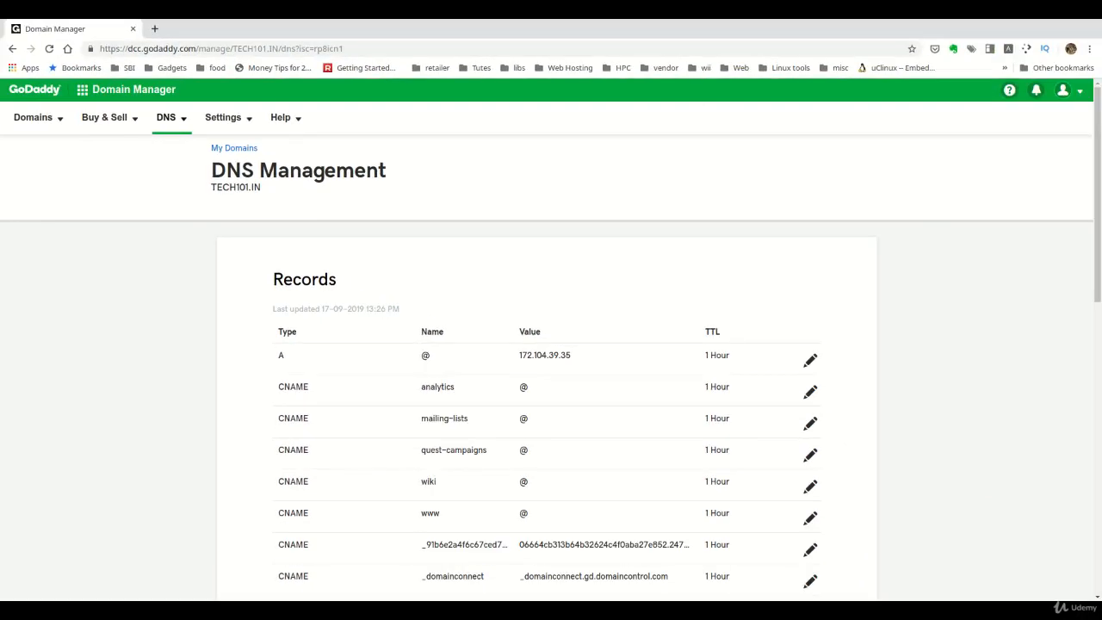
- Add and save an A record for host mail pointing to 172.105.55.15 with TTL 1 Hour
{"action": "scroll", "coordinate": [551, 344], "scroll_direction": "down", "scroll_amount": 5}
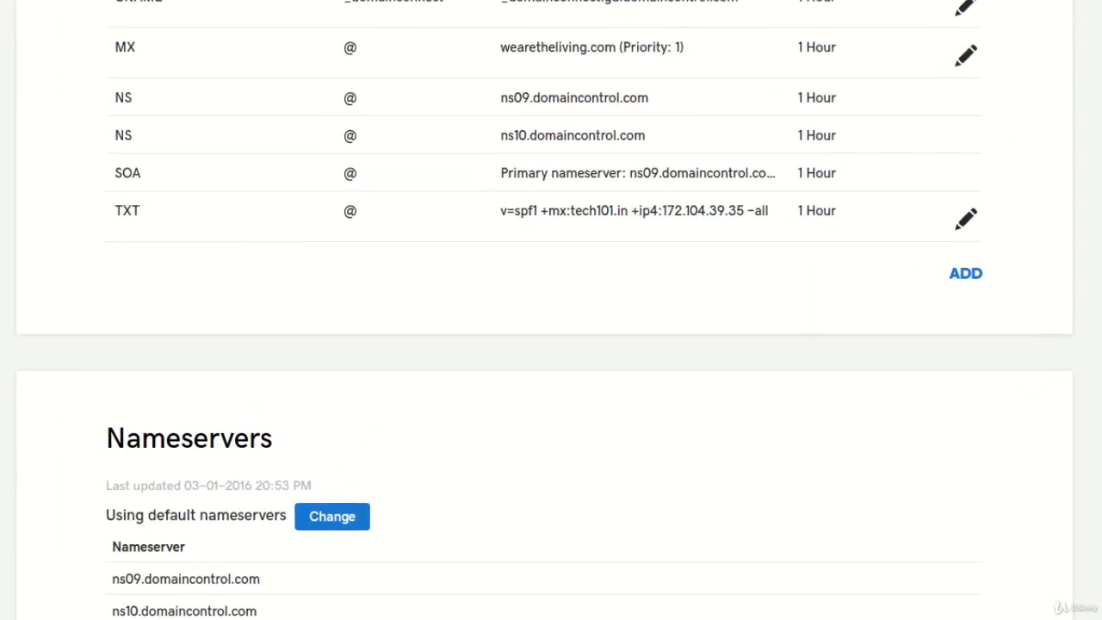
{"action": "left_click", "coordinate": [965, 273]}
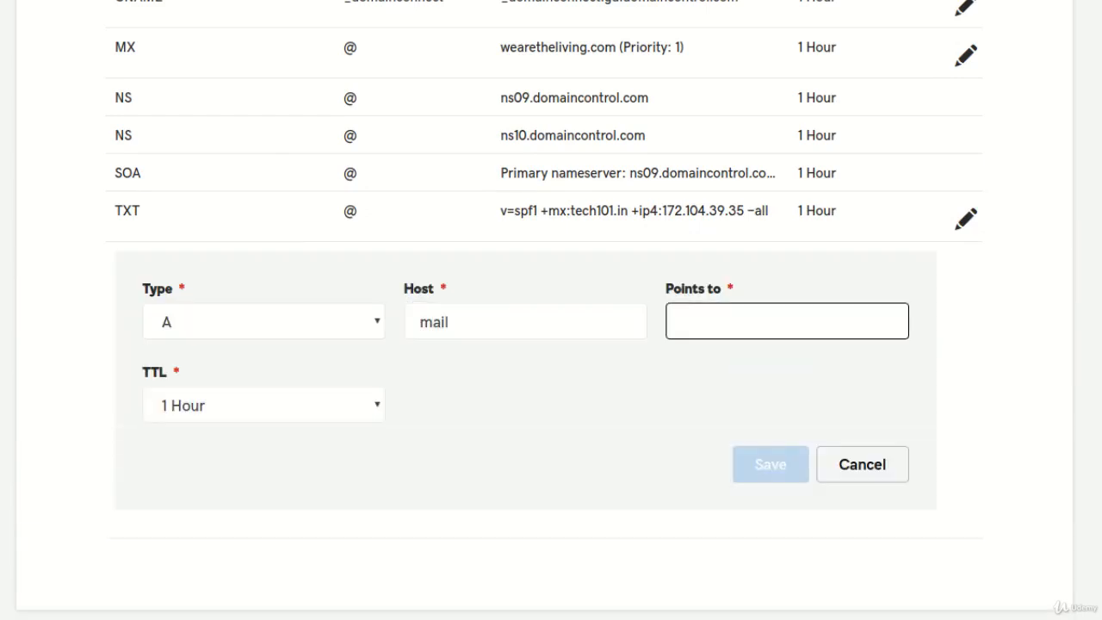
{"action": "type", "text": "172.105.55.15"}
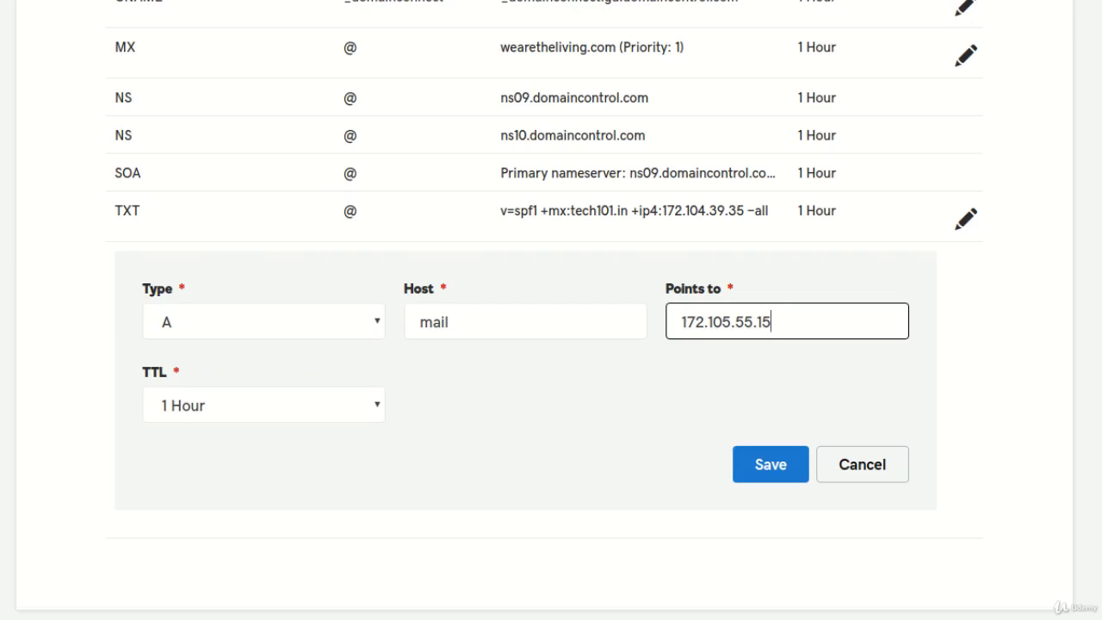
{"action": "left_click", "coordinate": [770, 465]}
{"action": "left_click", "coordinate": [770, 321]}
{"action": "left_click", "coordinate": [449, 321]}
{"action": "left_click_drag", "start_coordinate": [450, 321], "coordinate": [418, 321]}
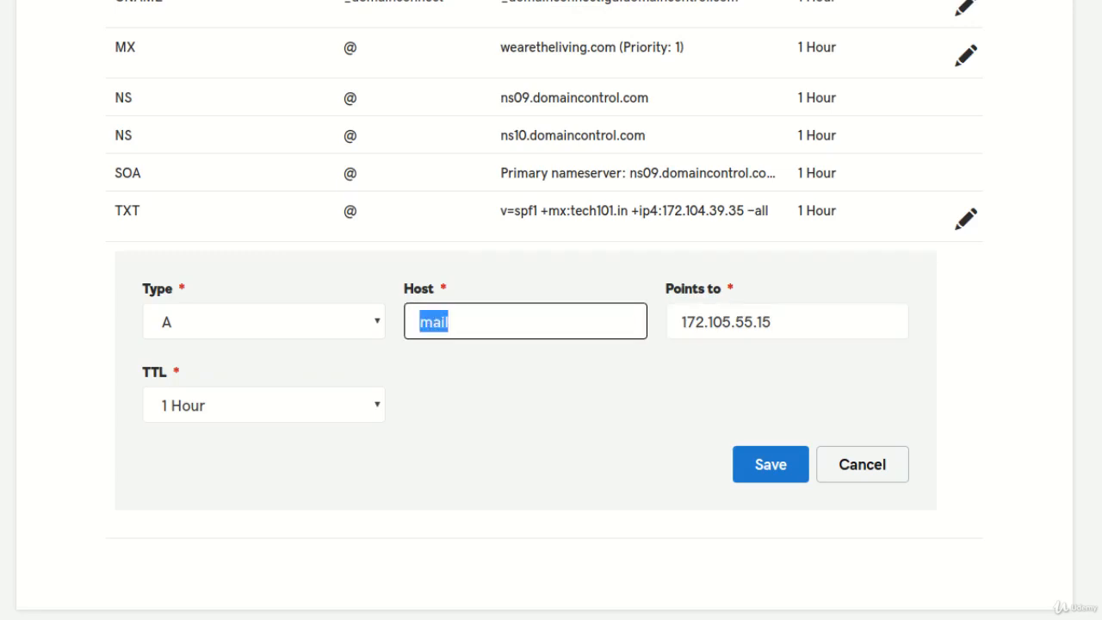
{"action": "left_click", "coordinate": [525, 398]}
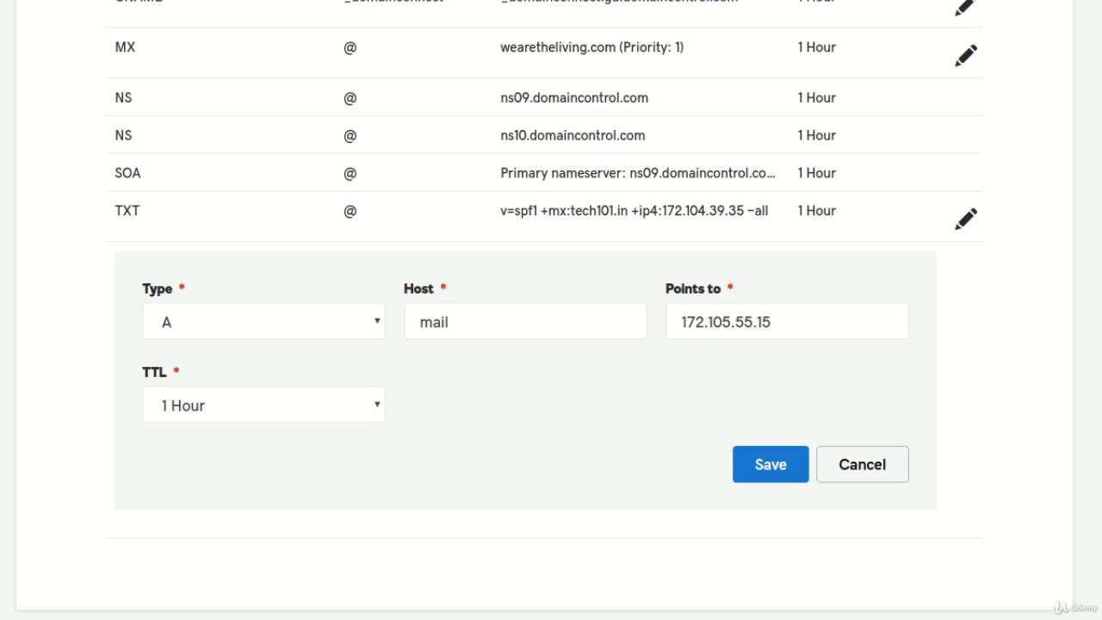
{"action": "double_click", "coordinate": [351, 211]}
{"action": "left_click", "coordinate": [350, 211]}
{"action": "left_click", "coordinate": [771, 464]}
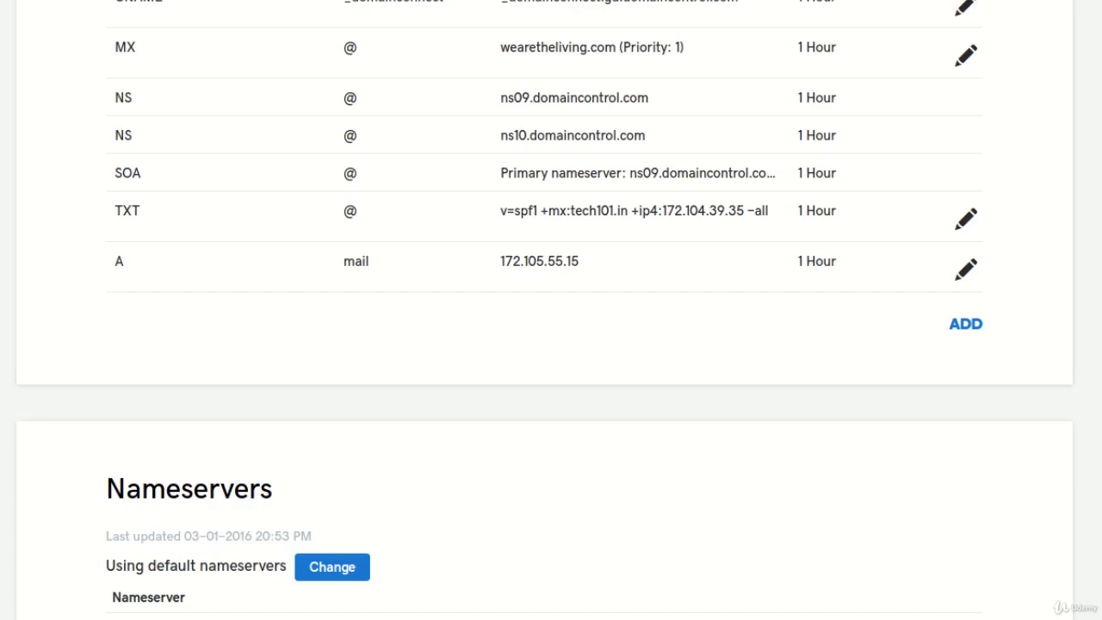
- Start a new MX record with host mail pointing to mail.tech101.in, leaving priority blank
{"action": "scroll", "coordinate": [551, 310], "scroll_direction": "up", "scroll_amount": 1}
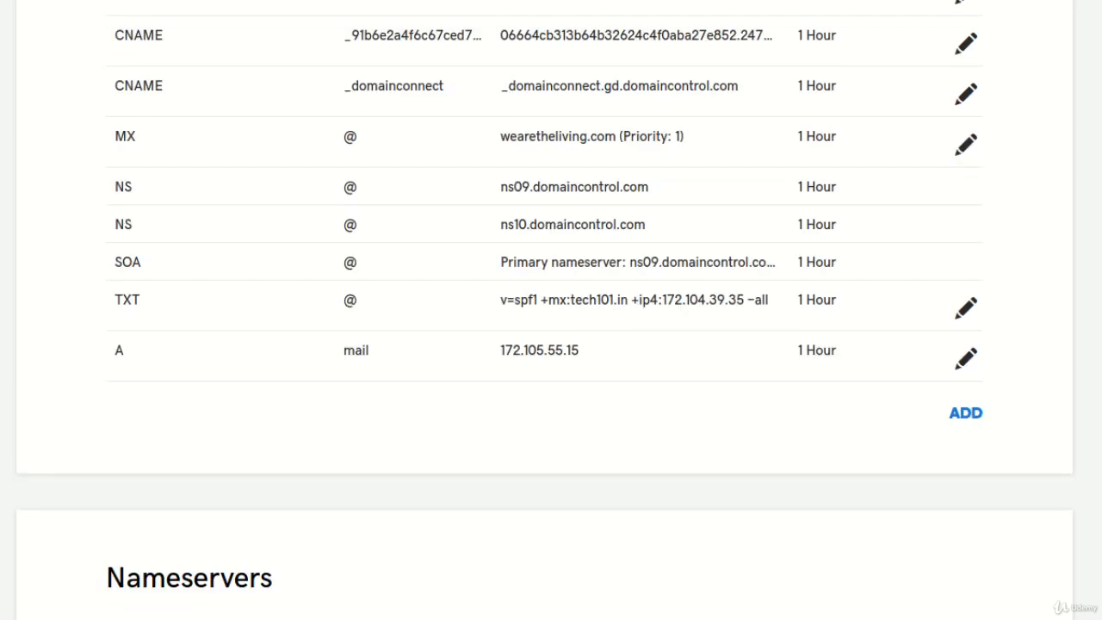
{"action": "left_click", "coordinate": [966, 413]}
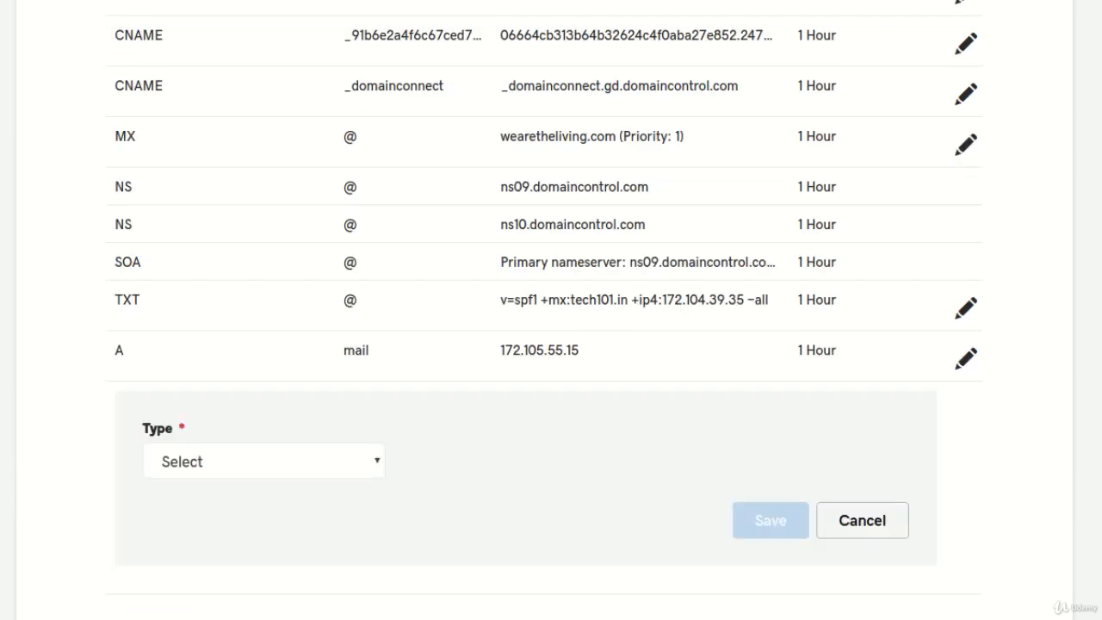
{"action": "left_click", "coordinate": [263, 461]}
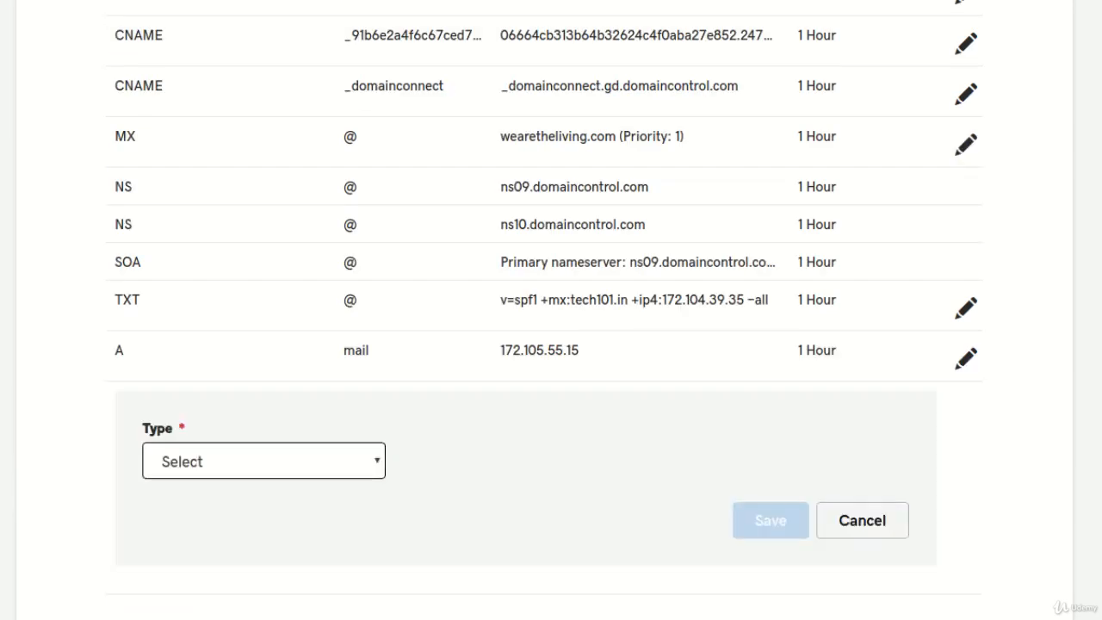
{"action": "left_click", "coordinate": [181, 544]}
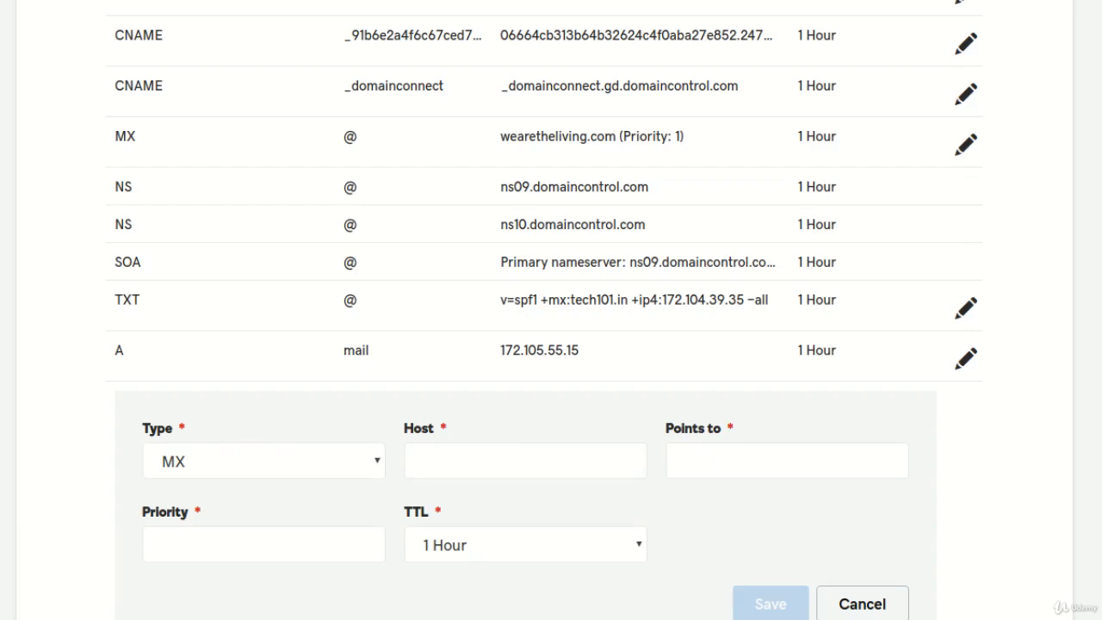
{"action": "key", "text": "Tab"}
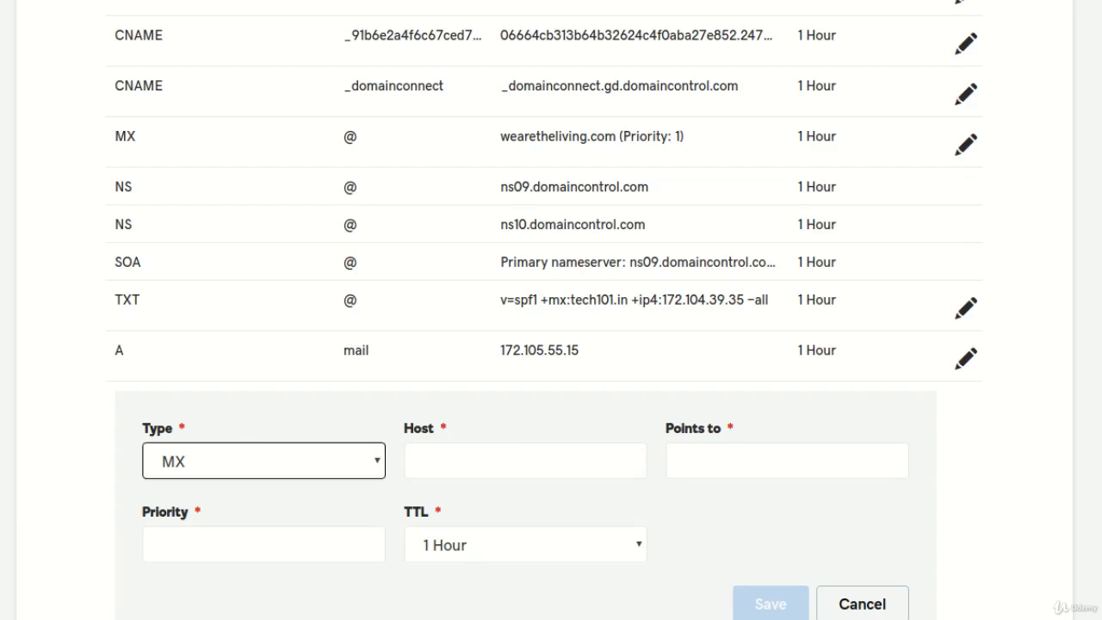
{"action": "key", "text": "Tab"}
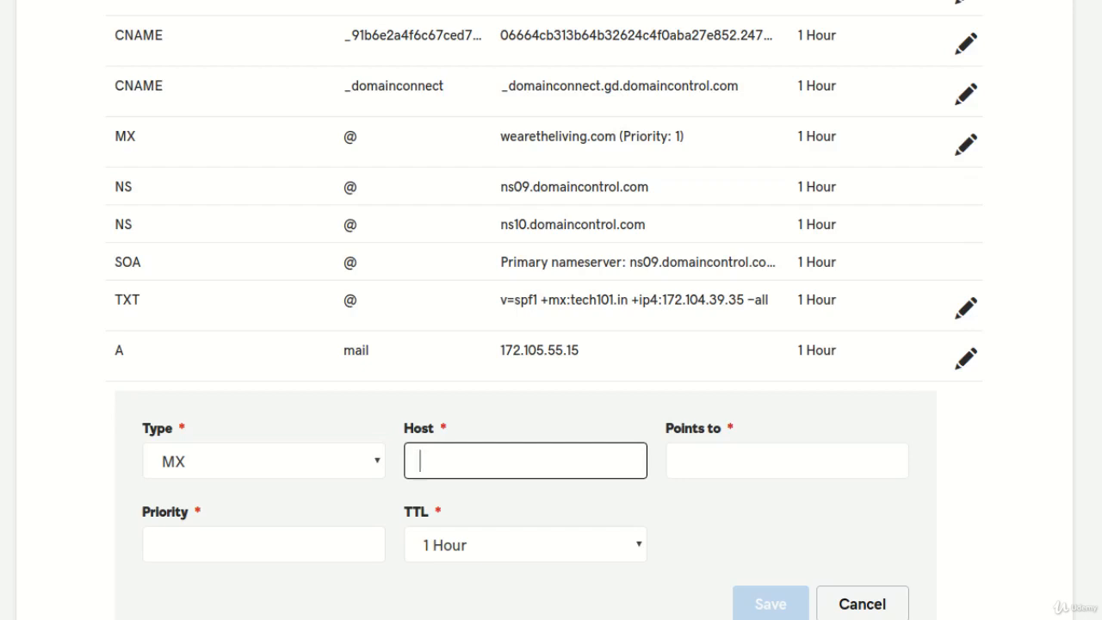
{"action": "type", "text": "mail"}
{"action": "key", "text": "Tab"}
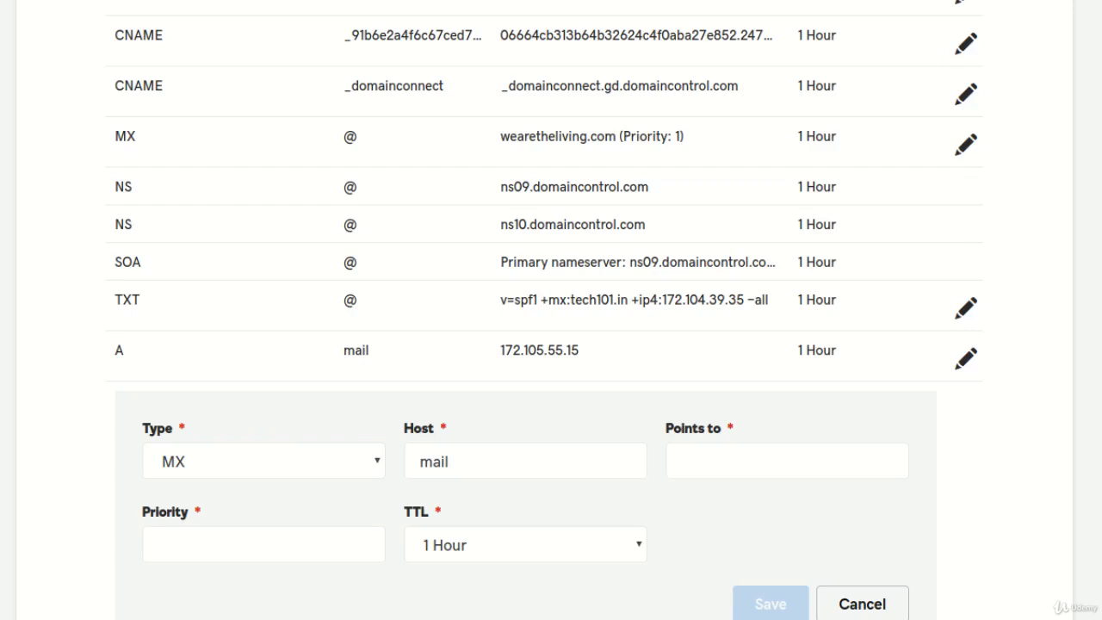
{"action": "key", "text": "Tab"}
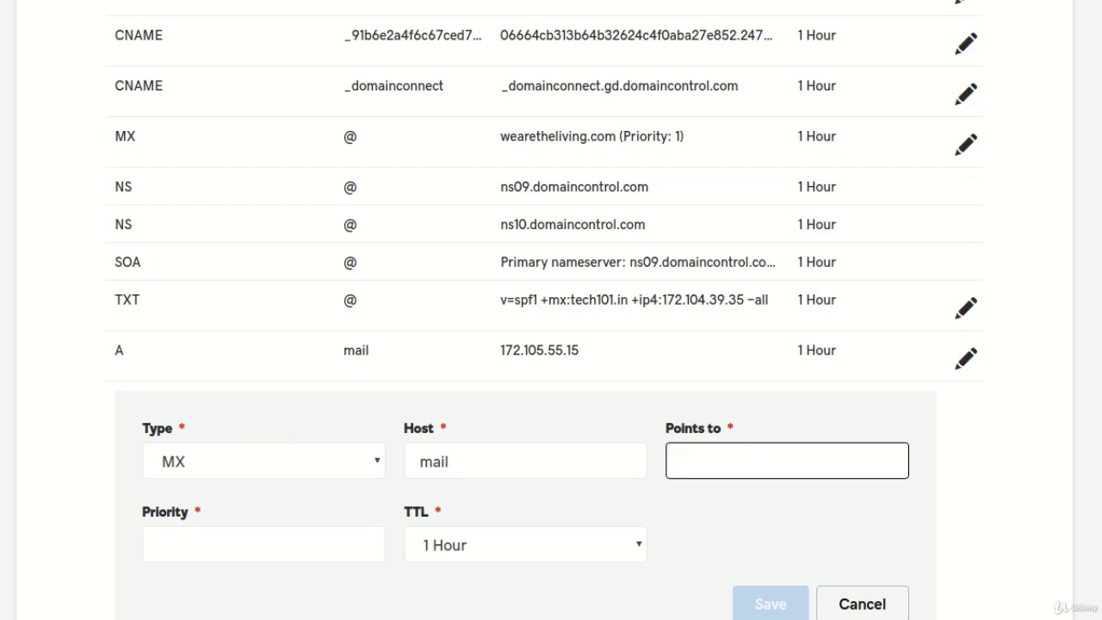
{"action": "type", "text": "mail.tech101.in"}
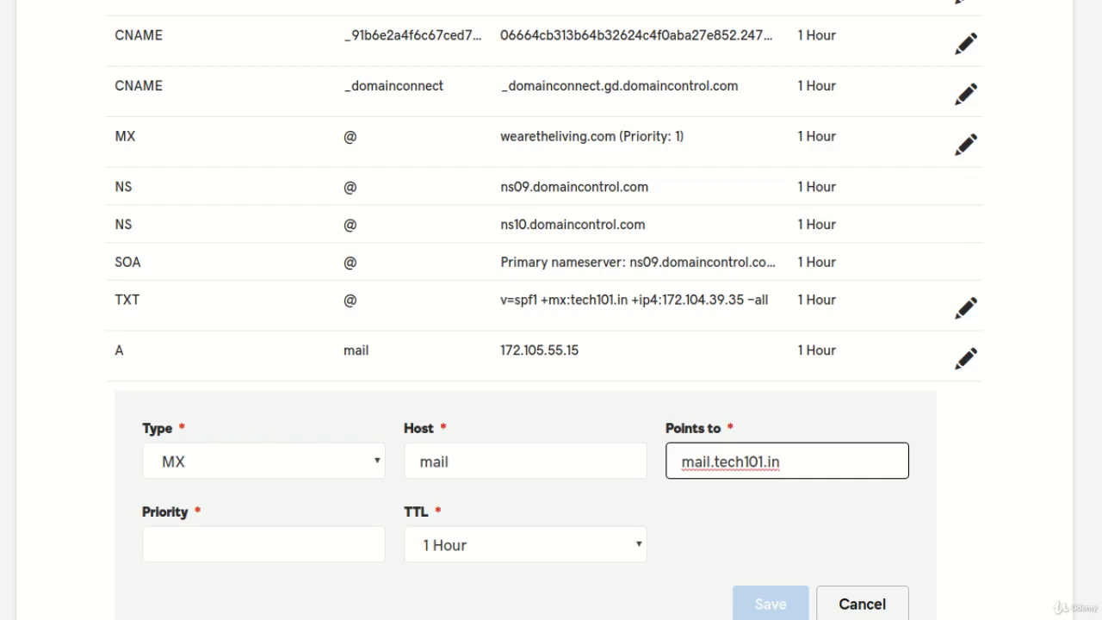
{"action": "key", "text": "Tab"}
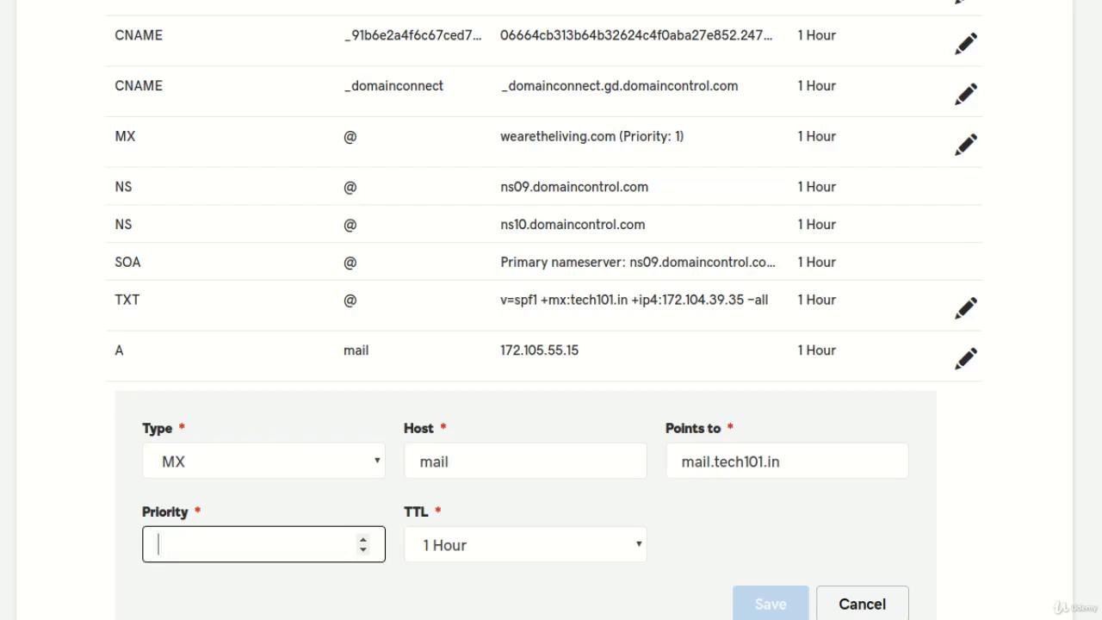
- Give the mail MX record priority 1 and save it
{"action": "key", "text": "alt+Tab"}
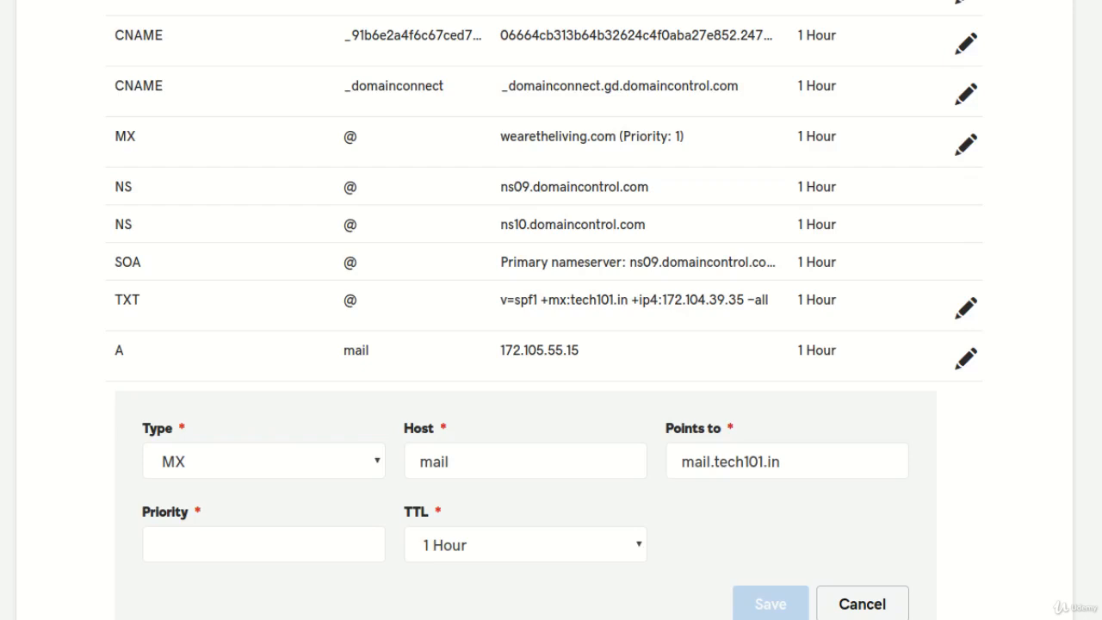
{"action": "left_click", "coordinate": [249, 544]}
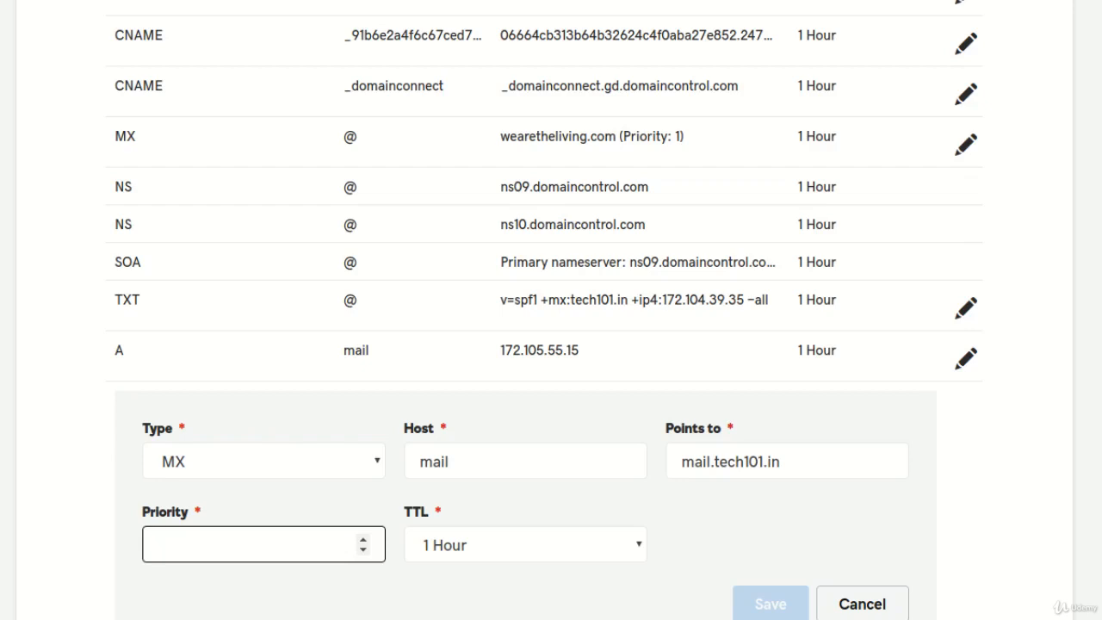
{"action": "left_click_drag", "start_coordinate": [779, 461], "coordinate": [706, 462]}
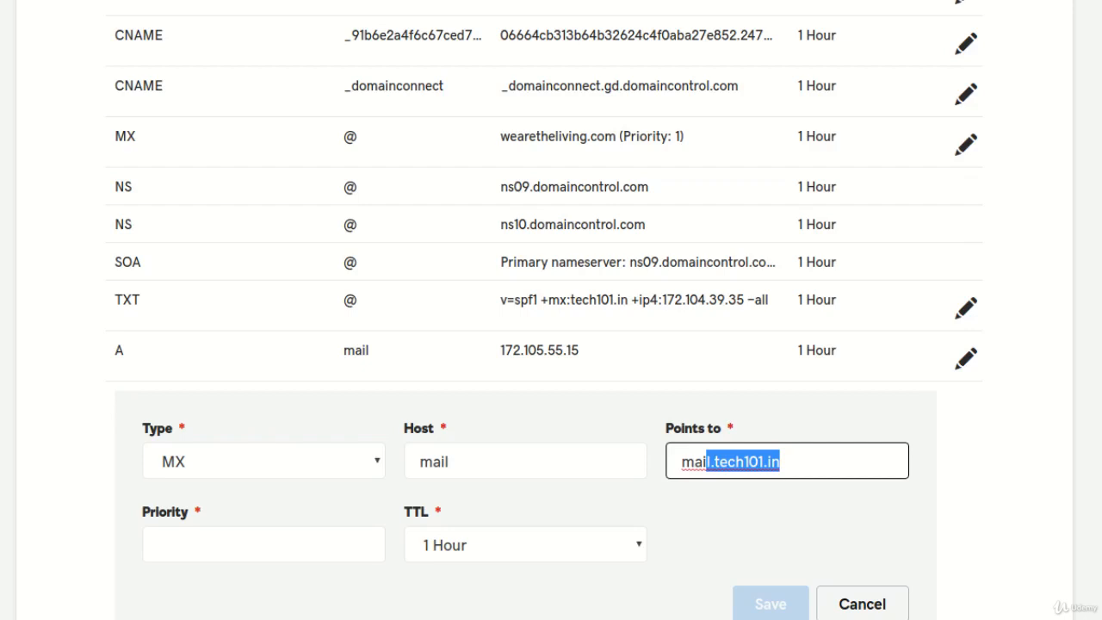
{"action": "left_click", "coordinate": [797, 462]}
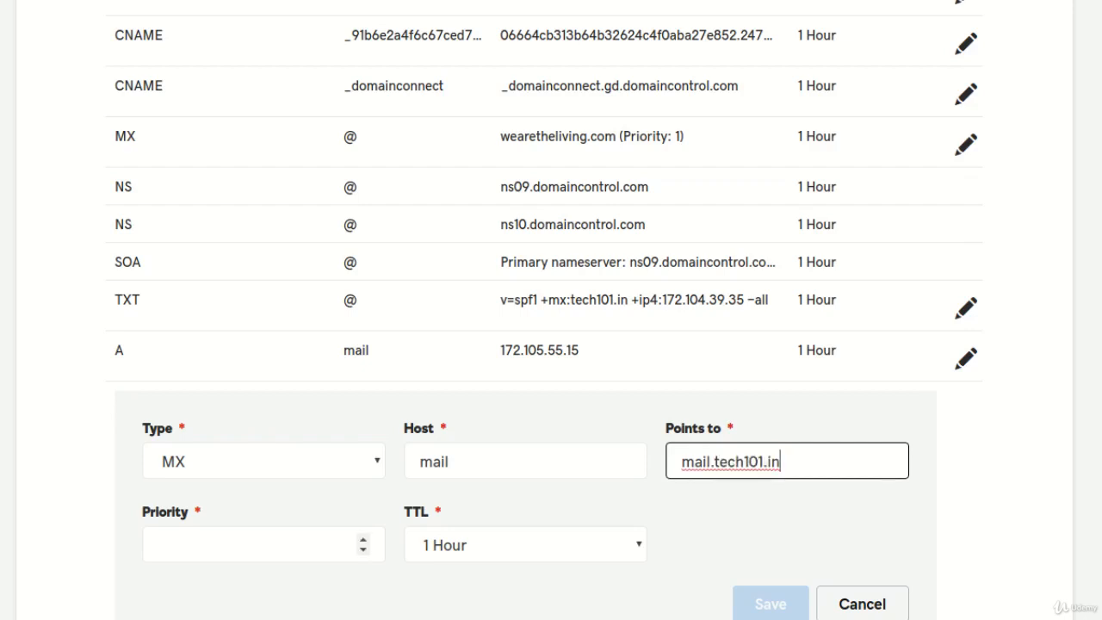
{"action": "left_click", "coordinate": [250, 544]}
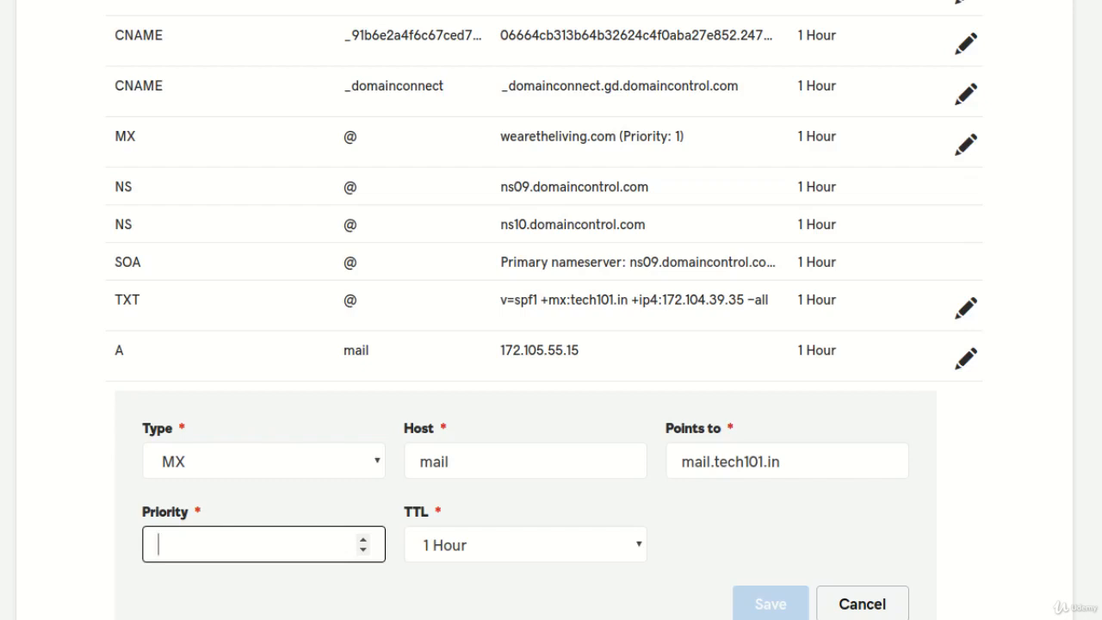
{"action": "type", "text": "1"}
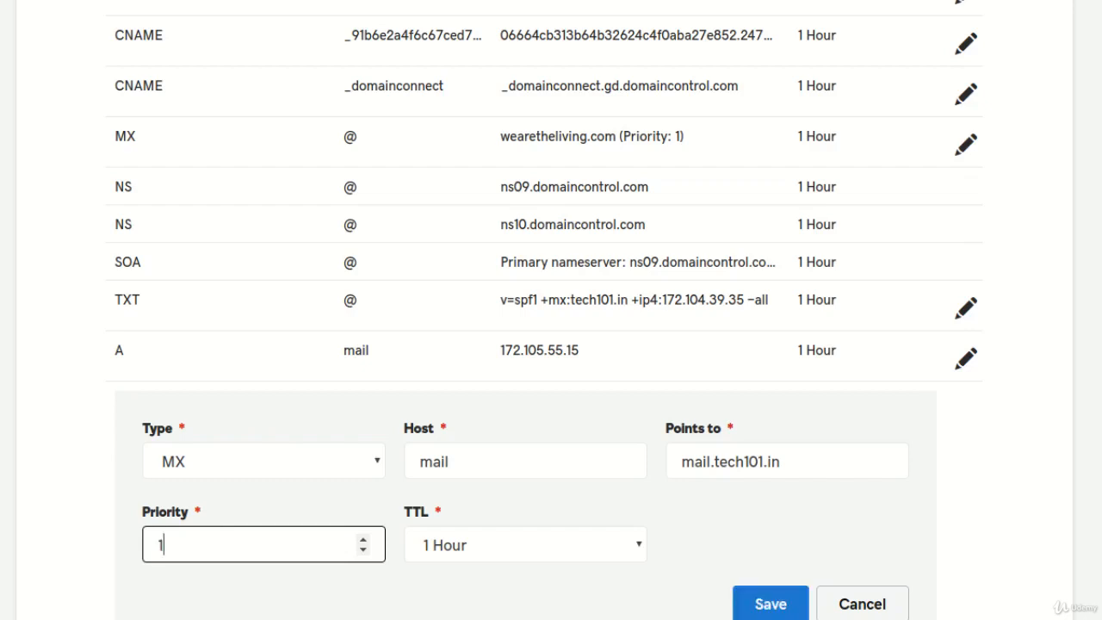
{"action": "scroll", "coordinate": [770, 531], "scroll_direction": "down", "scroll_amount": 2}
{"action": "left_click", "coordinate": [770, 531]}
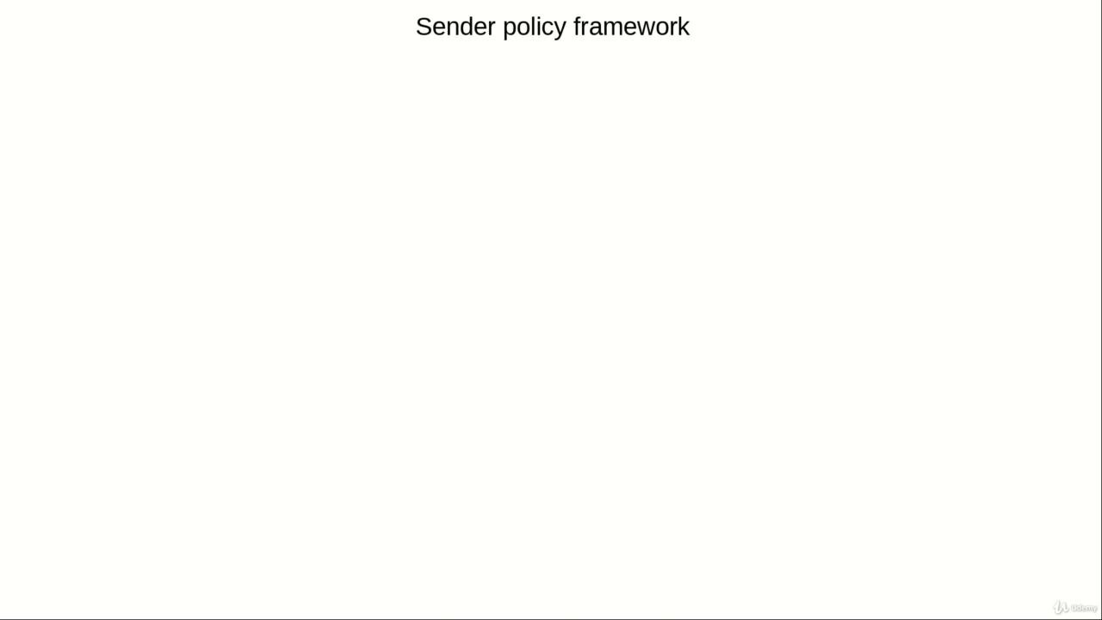
- Reveal the three SPF slide bullets on how Gmail checks the sender IP via SPF
{"action": "key", "text": "Right"}
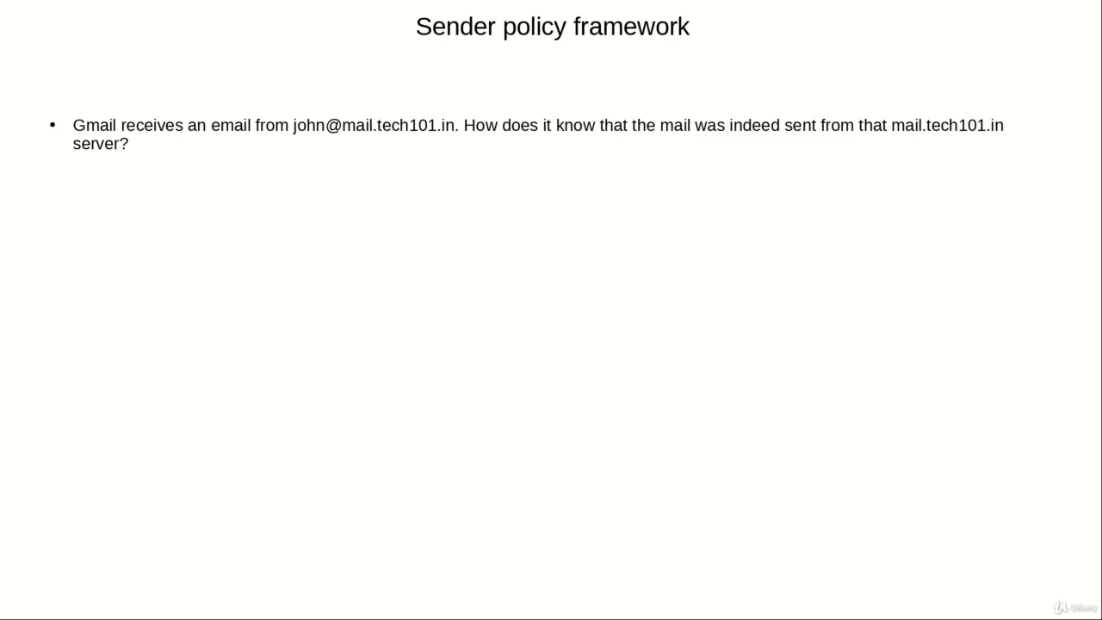
{"action": "key", "text": "Right"}
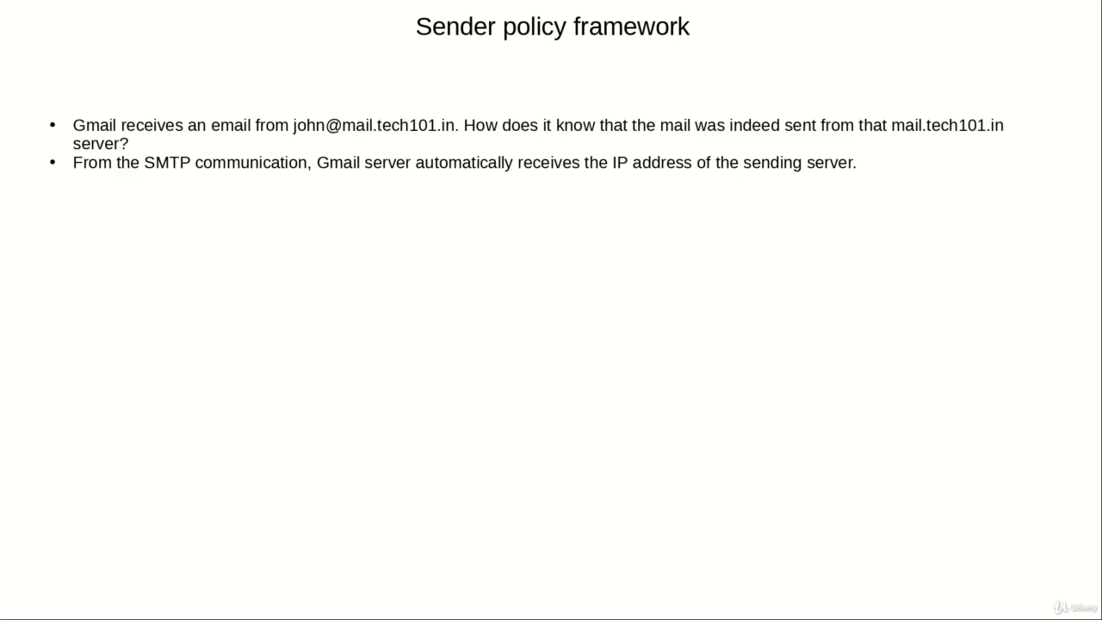
{"action": "key", "text": "Right"}
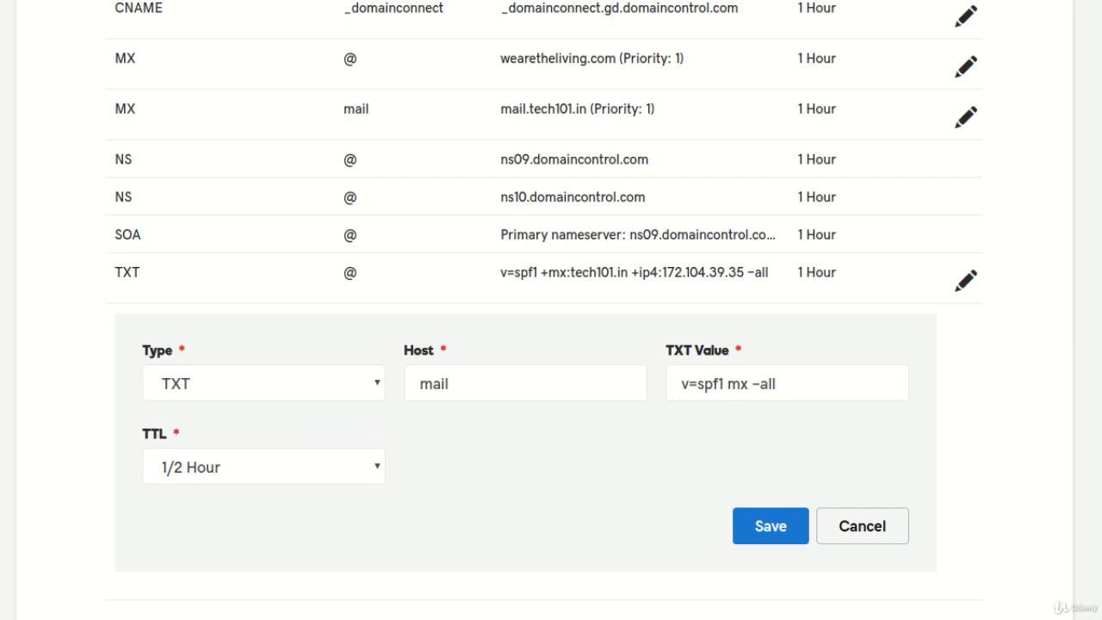
- Highlight the v=spf1 mx -all TXT value and the mail MX record it refers to
{"action": "left_click_drag", "start_coordinate": [681, 386], "coordinate": [778, 387]}
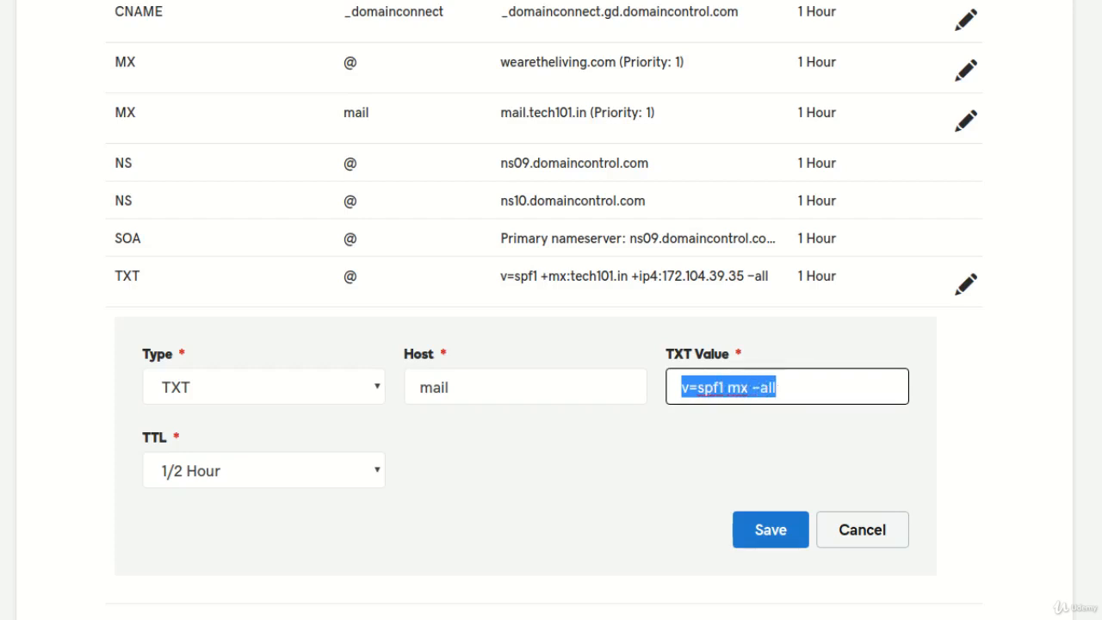
{"action": "left_click", "coordinate": [786, 451]}
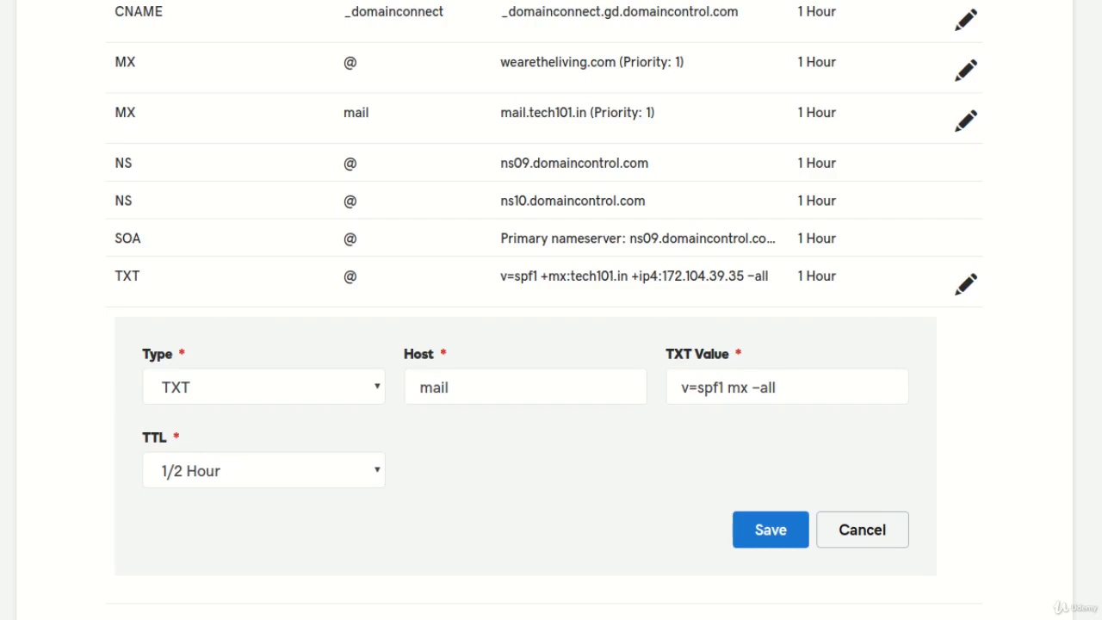
{"action": "left_click_drag", "start_coordinate": [114, 111], "coordinate": [655, 112]}
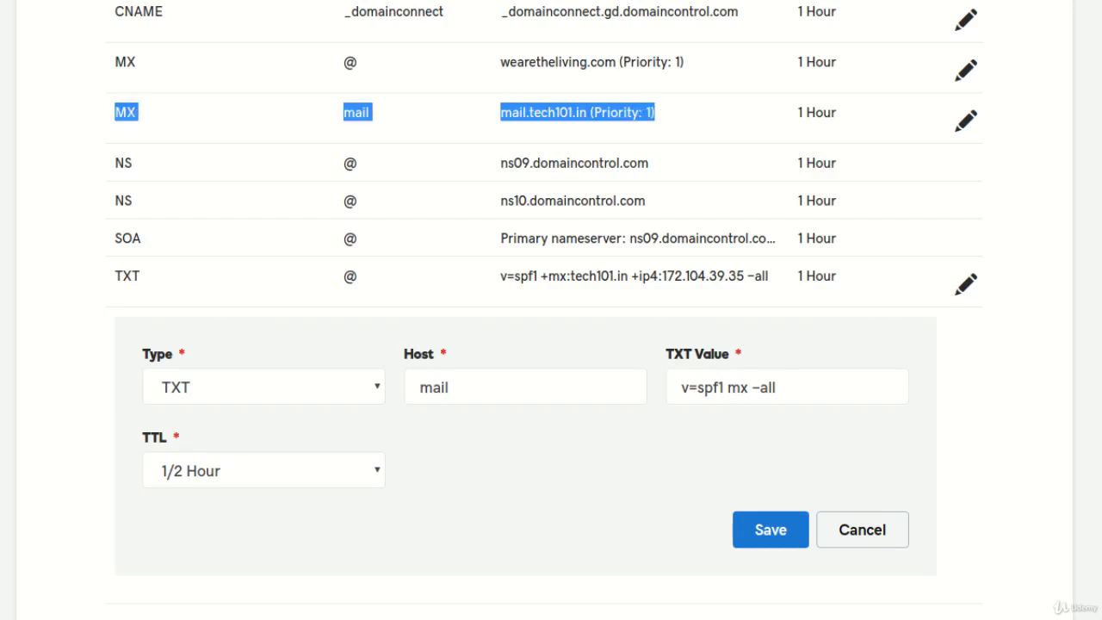
{"action": "left_click", "coordinate": [658, 114]}
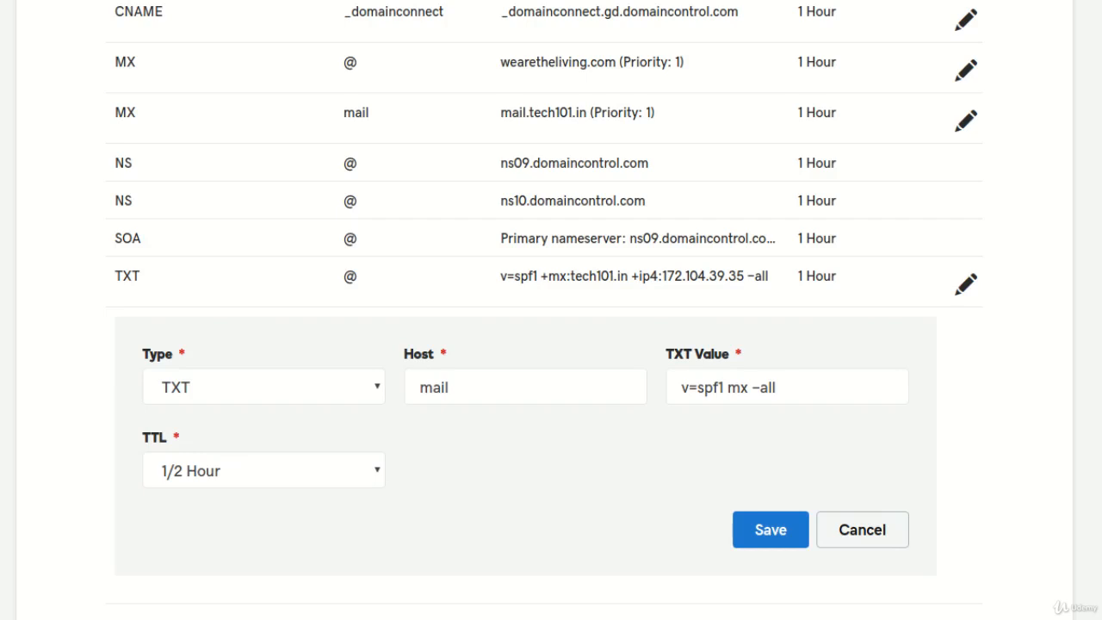
{"action": "double_click", "coordinate": [738, 388]}
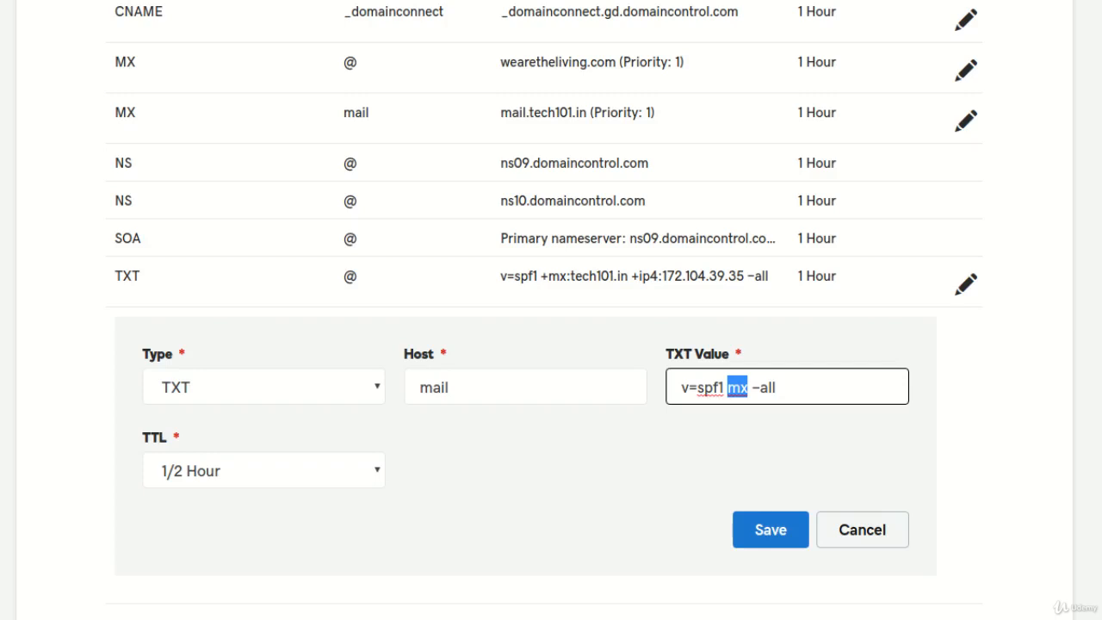
{"action": "left_click", "coordinate": [738, 456]}
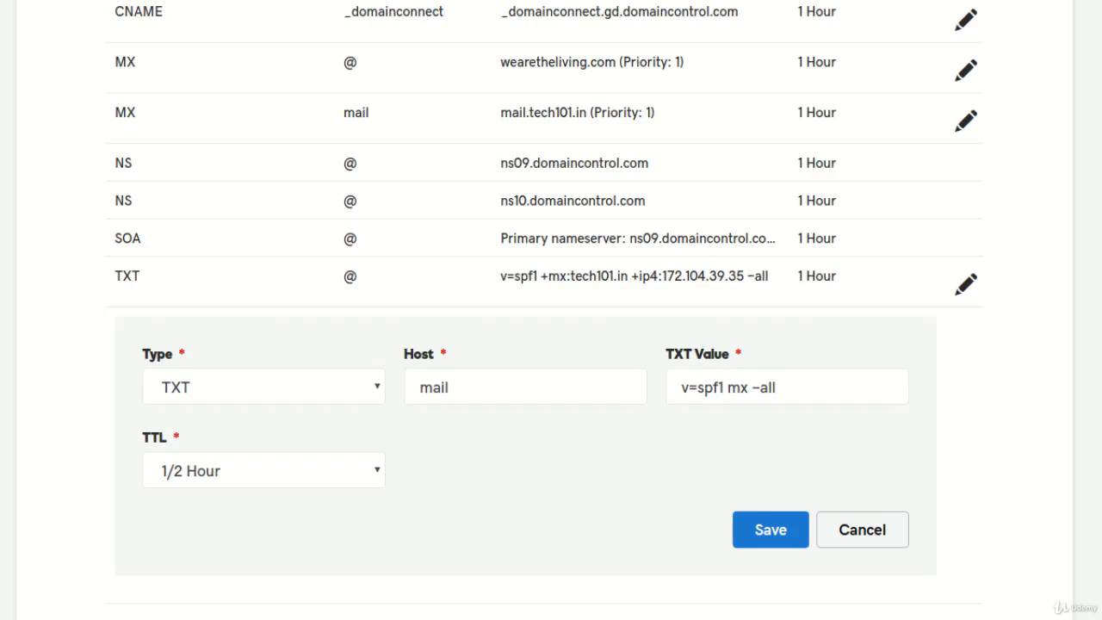
- Save the mail TXT record and focus DNS Checker's domain lookup box
{"action": "left_click", "coordinate": [800, 540]}
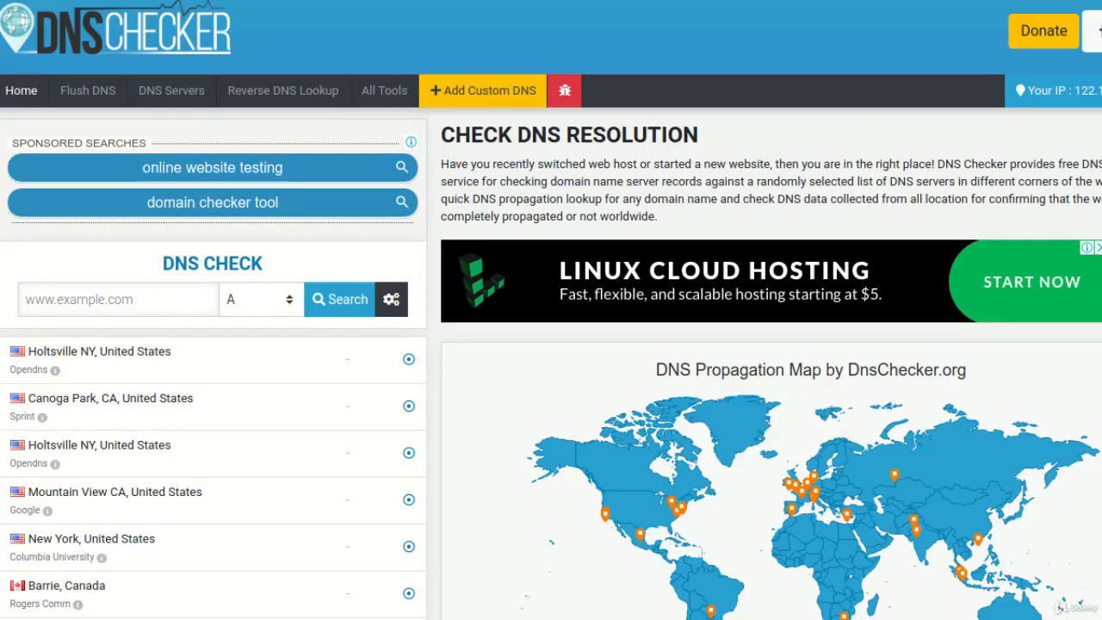
{"action": "left_click", "coordinate": [118, 299]}
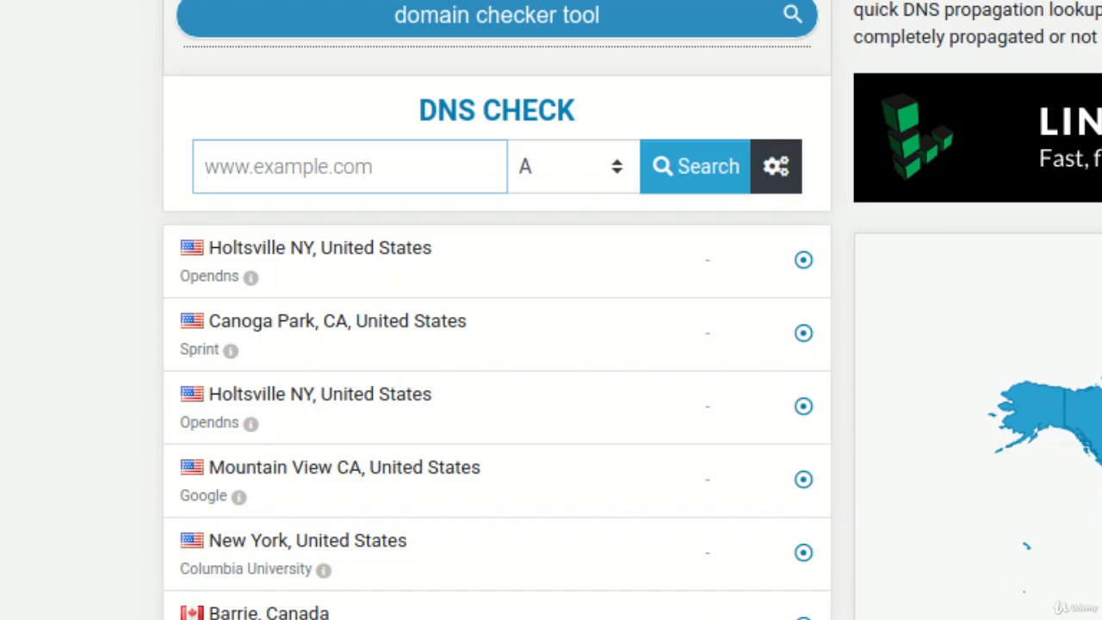
- Run an A lookup for mail.tech101.in, confirming 172.105.55.15, then select record type MX
{"action": "type", "text": "mail.tech101.in"}
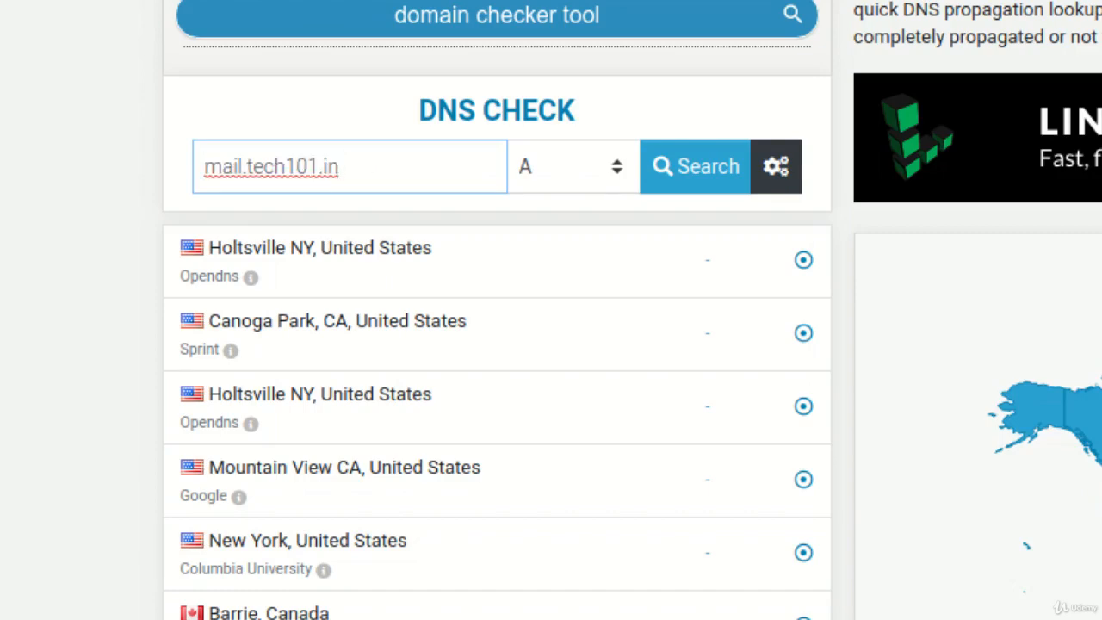
{"action": "left_click", "coordinate": [695, 167]}
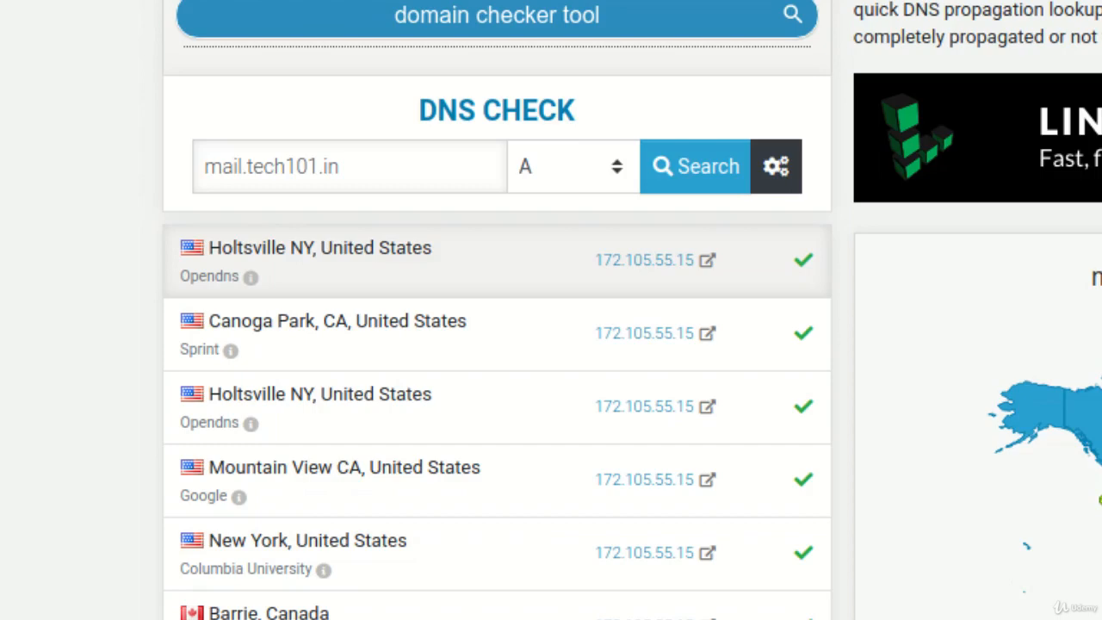
{"action": "left_click", "coordinate": [572, 167]}
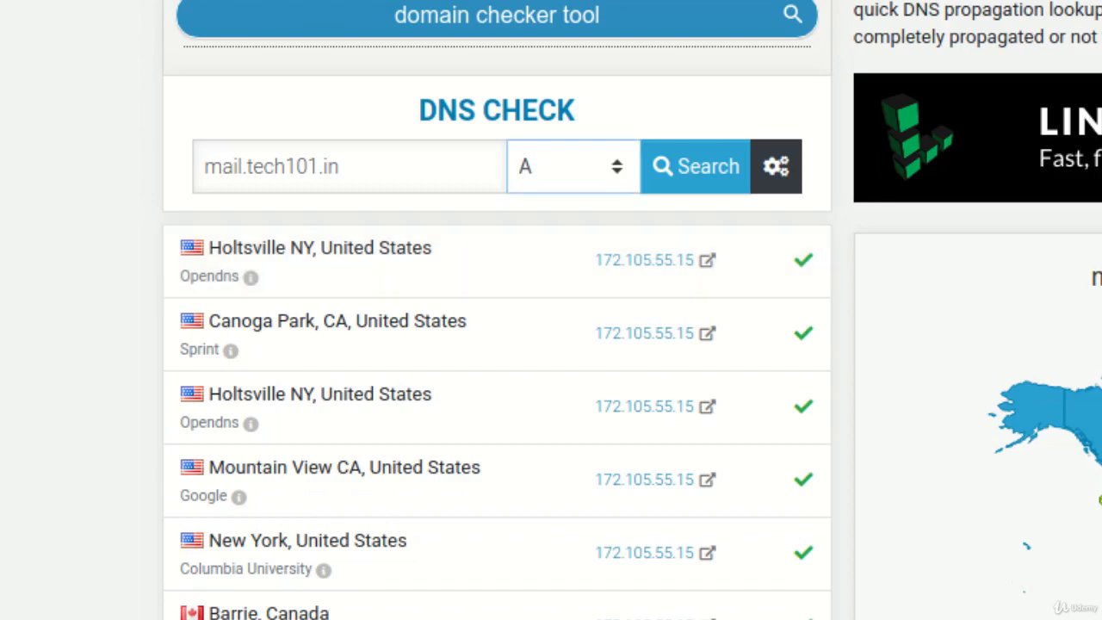
{"action": "left_click", "coordinate": [559, 269]}
- Run the MX lookup and confirm every server returns 1:mail.tech101.in
{"action": "left_click", "coordinate": [694, 166]}
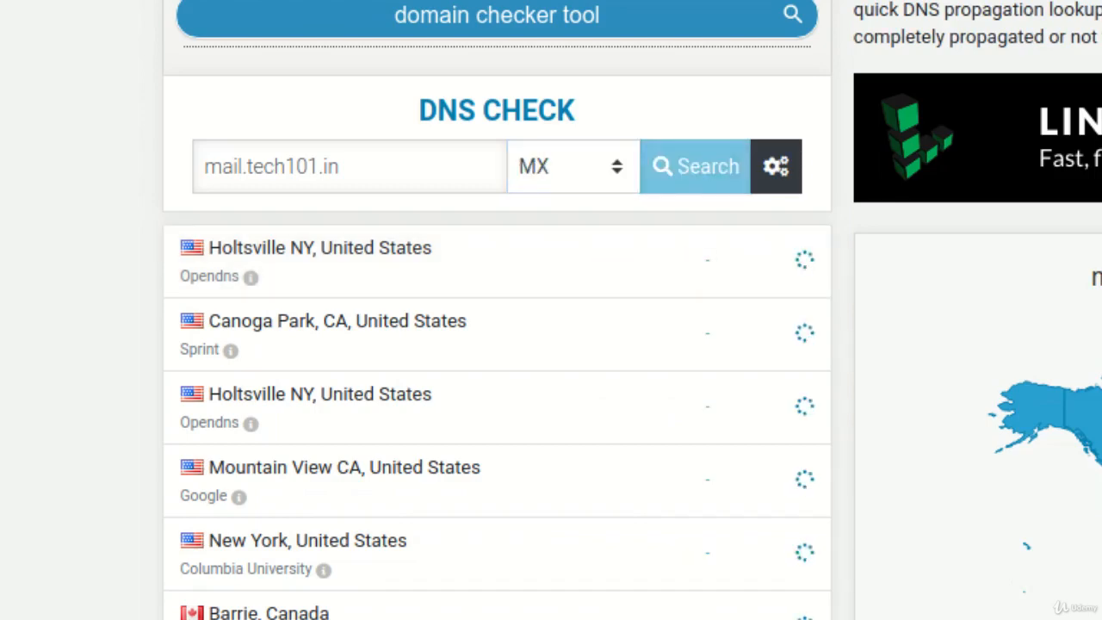
{"action": "scroll", "coordinate": [551, 344], "scroll_direction": "down", "scroll_amount": 2}
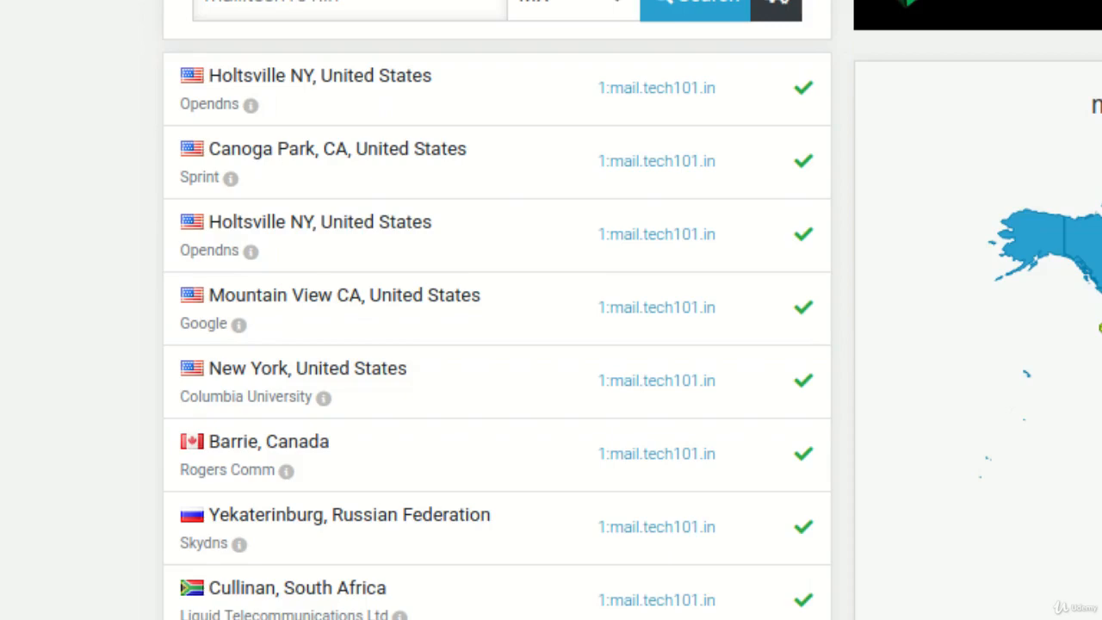
{"action": "scroll", "coordinate": [497, 309], "scroll_direction": "up", "scroll_amount": 2}
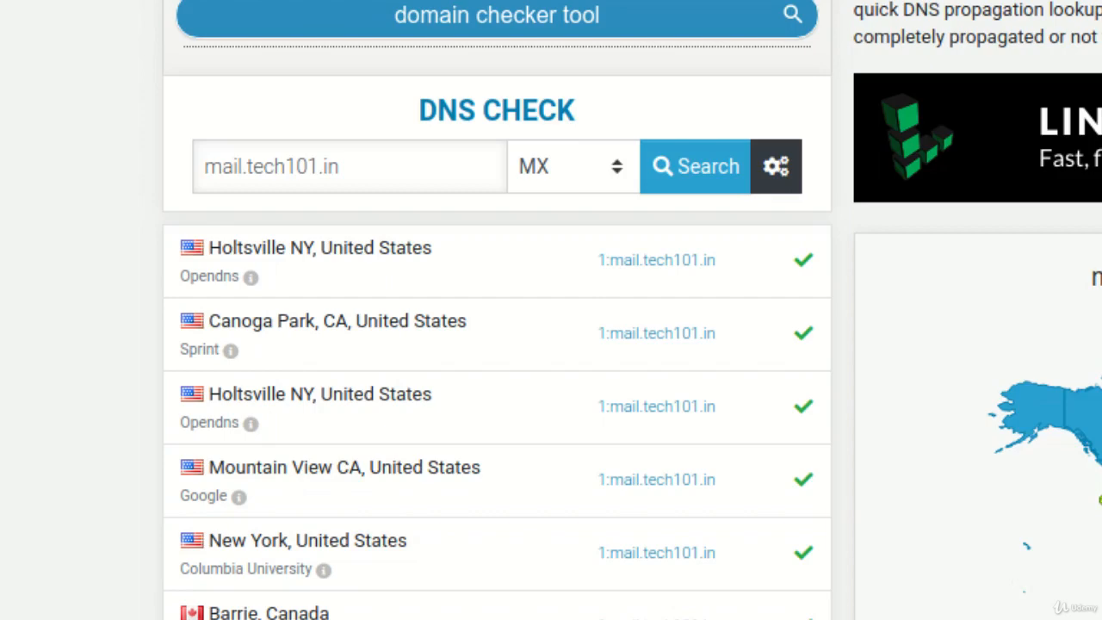
{"action": "left_click", "coordinate": [572, 167]}
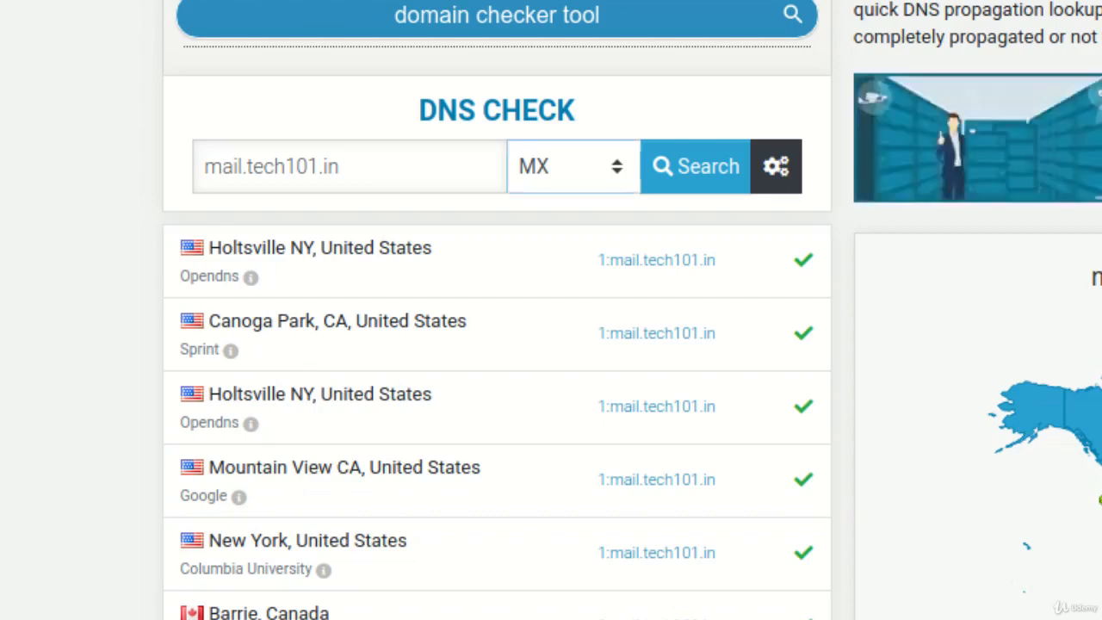
- Run a TXT lookup for mail.tech101.in and confirm v=spf1 mx -all everywhere
{"action": "left_click", "coordinate": [551, 408]}
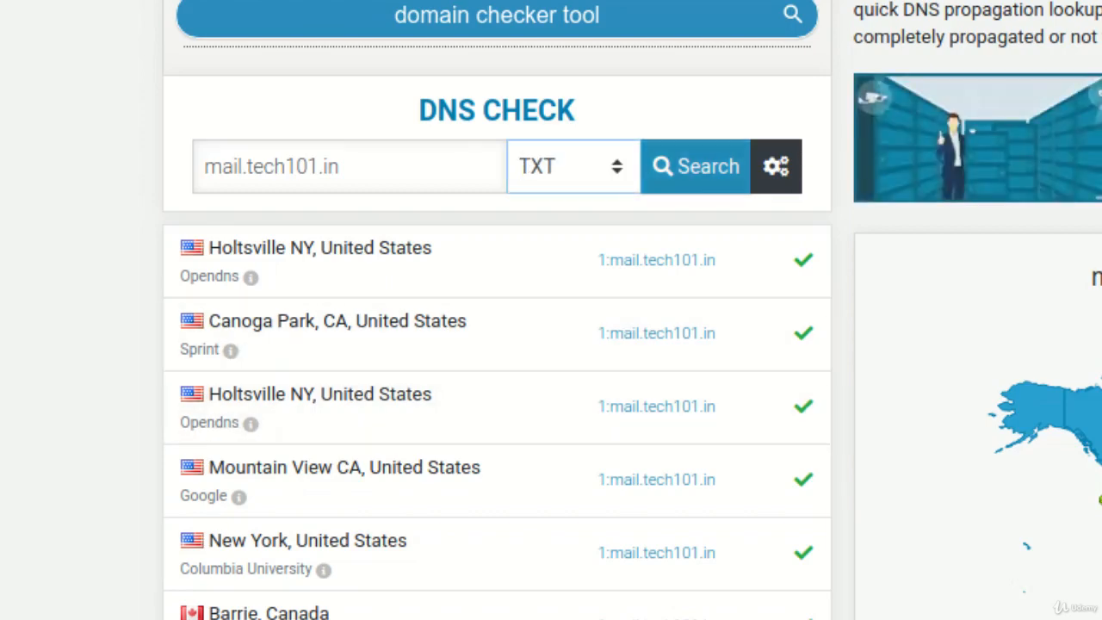
{"action": "left_click", "coordinate": [695, 166]}
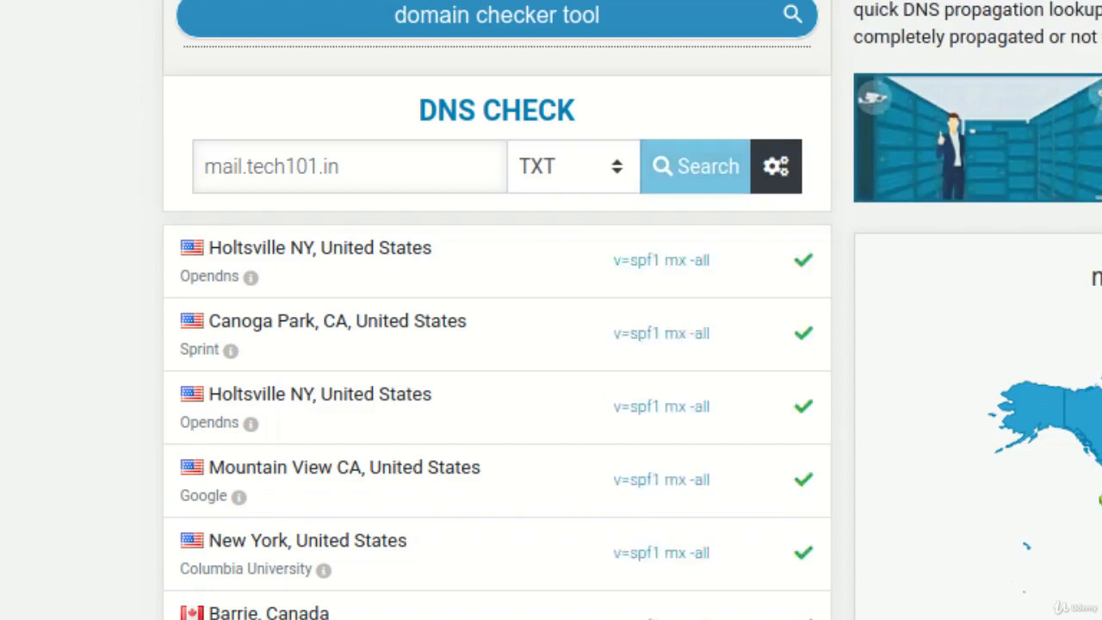
{"action": "scroll", "coordinate": [551, 344], "scroll_direction": "down", "scroll_amount": 3}
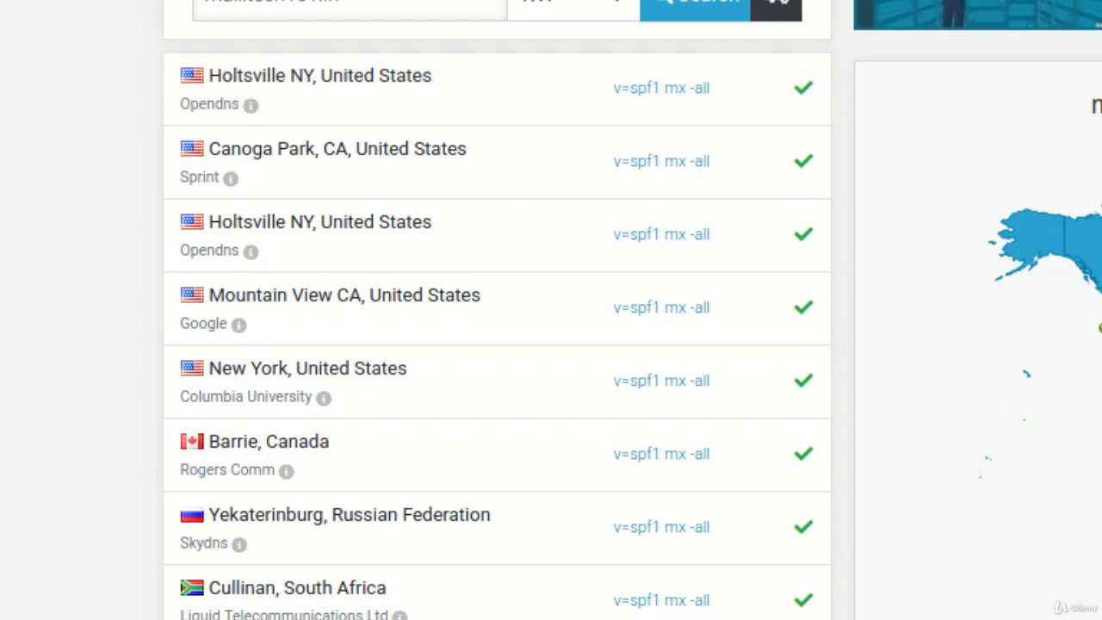
{"action": "left_click_drag", "start_coordinate": [612, 88], "coordinate": [711, 87]}
{"action": "left_click", "coordinate": [711, 87]}
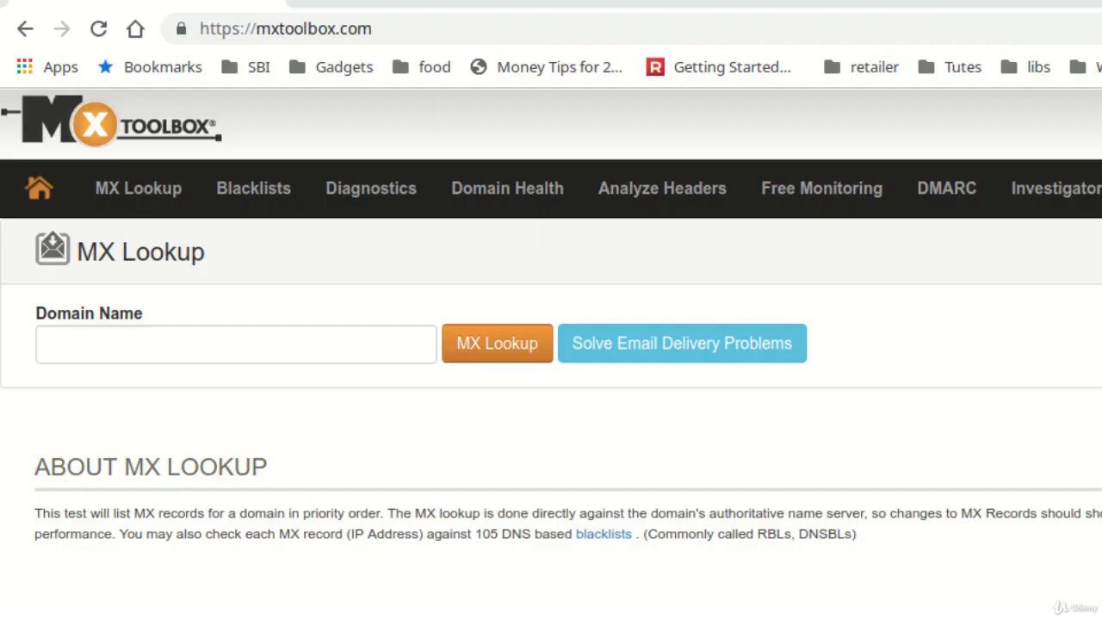
- Run MXToolbox's SPF check on mail.tech101.in from the Network Tools list
{"action": "left_click", "coordinate": [235, 344]}
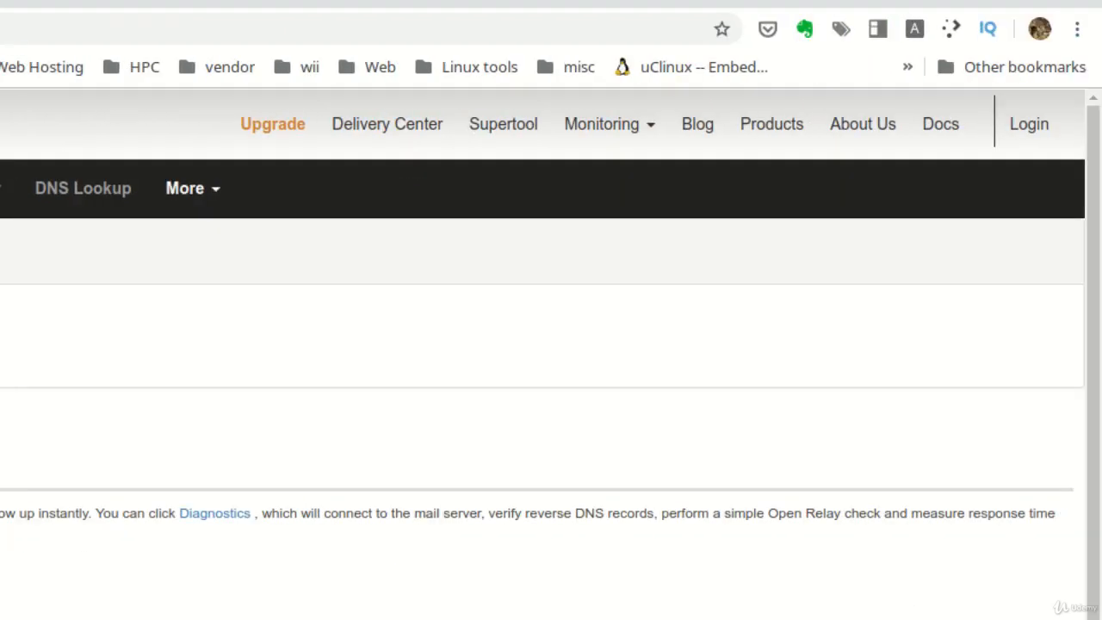
{"action": "left_click", "coordinate": [192, 188]}
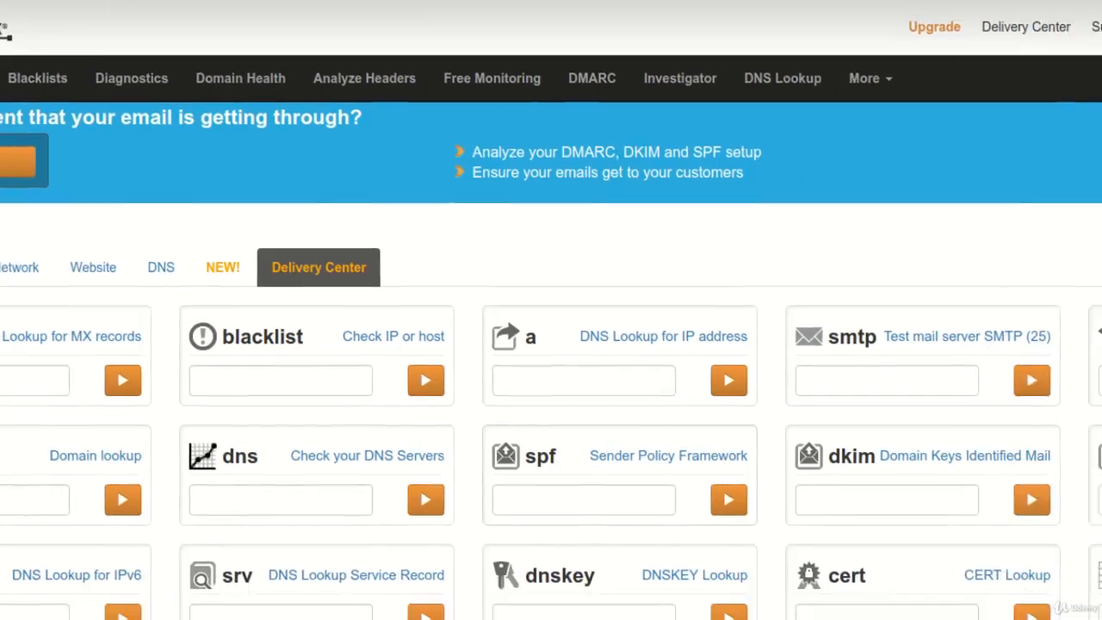
{"action": "left_click_drag", "start_coordinate": [690, 514], "coordinate": [876, 513]}
{"action": "left_click_drag", "start_coordinate": [545, 396], "coordinate": [576, 398]}
{"action": "left_click", "coordinate": [431, 440]}
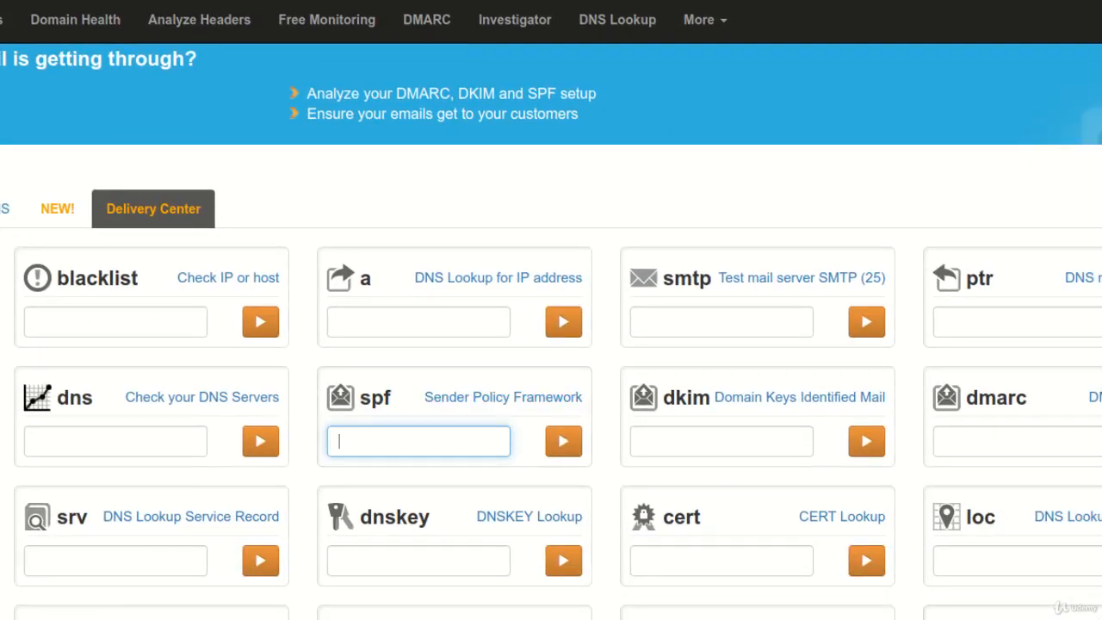
{"action": "type", "text": "mail.tech101.in"}
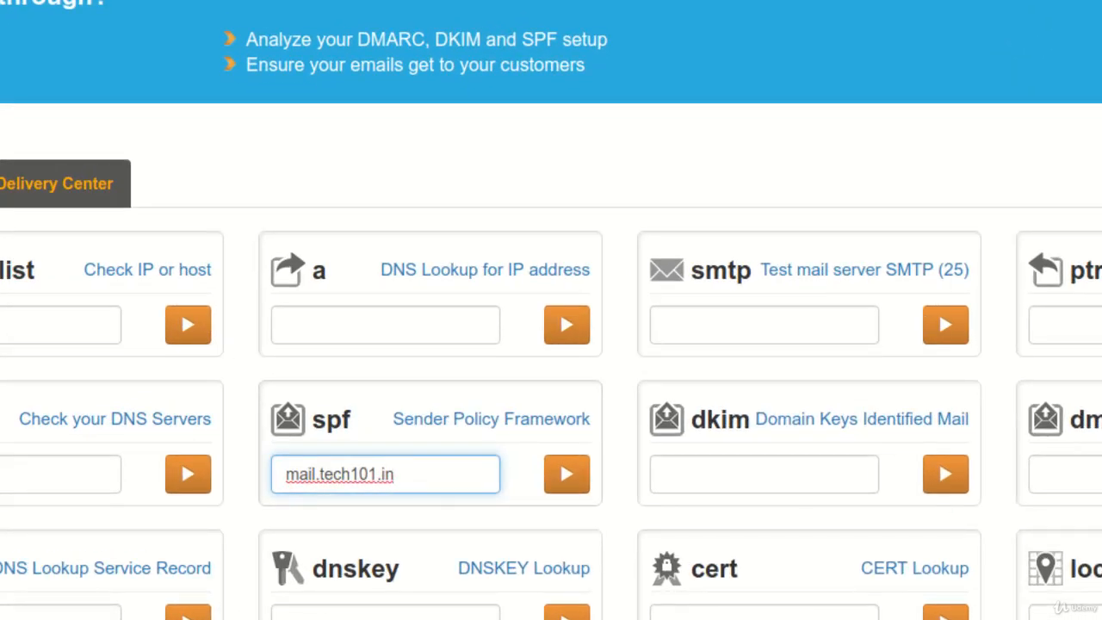
{"action": "key", "text": "Return"}
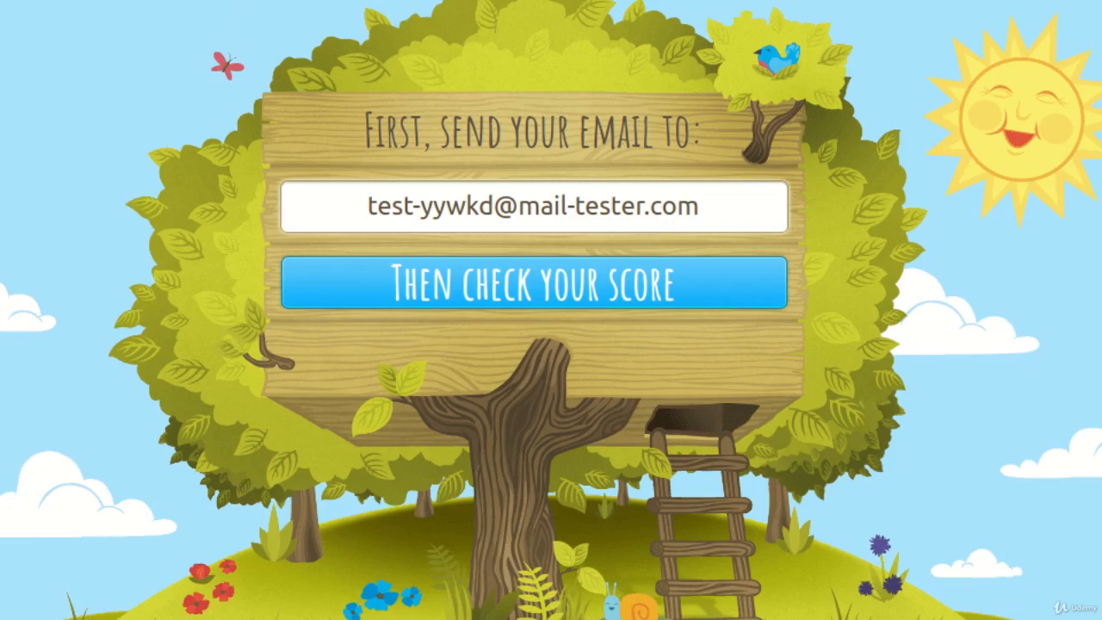
{"action": "left_click", "coordinate": [534, 206]}
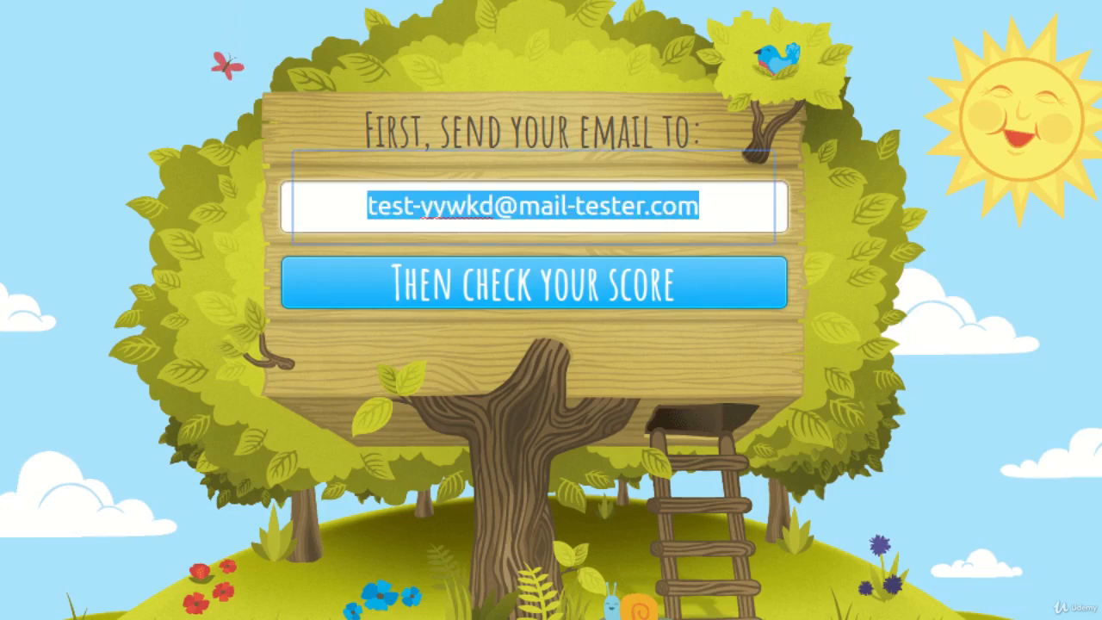
{"action": "left_click", "coordinate": [533, 361]}
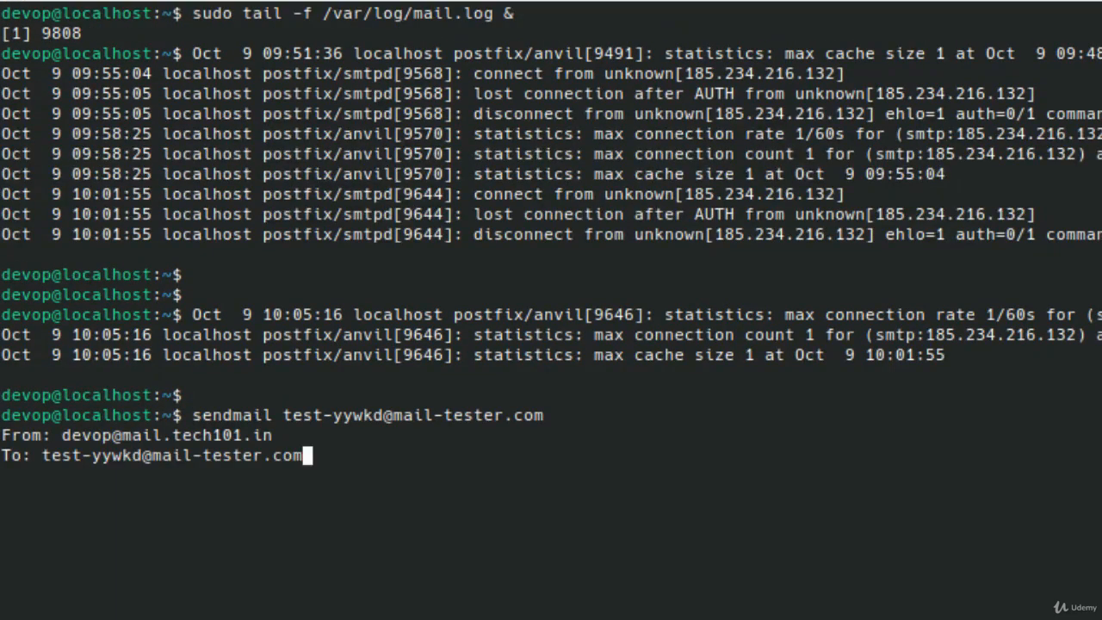
- Finish the mail-tester email with subject 'This is a mail for testing score' and a deliverability body, then send it
{"action": "key", "text": "Return"}
{"action": "type", "text": "Subject: This is a mail for testing score"}
{"action": "key", "text": "Return"}
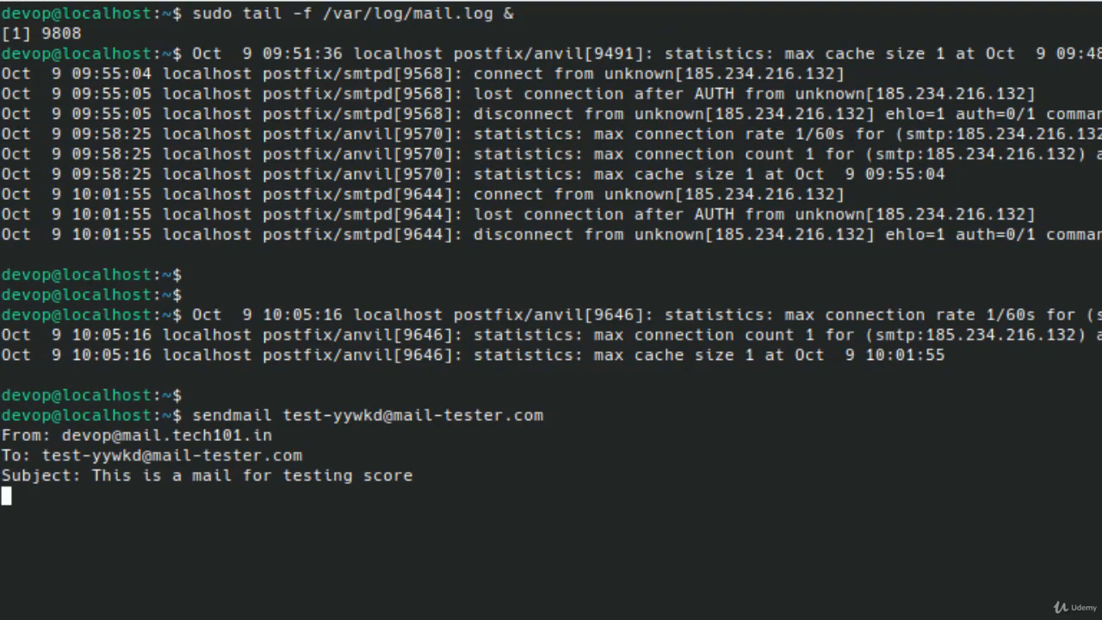
{"action": "key", "text": "Return"}
{"action": "type", "text": "This email is intended for testing the deliverability score"}
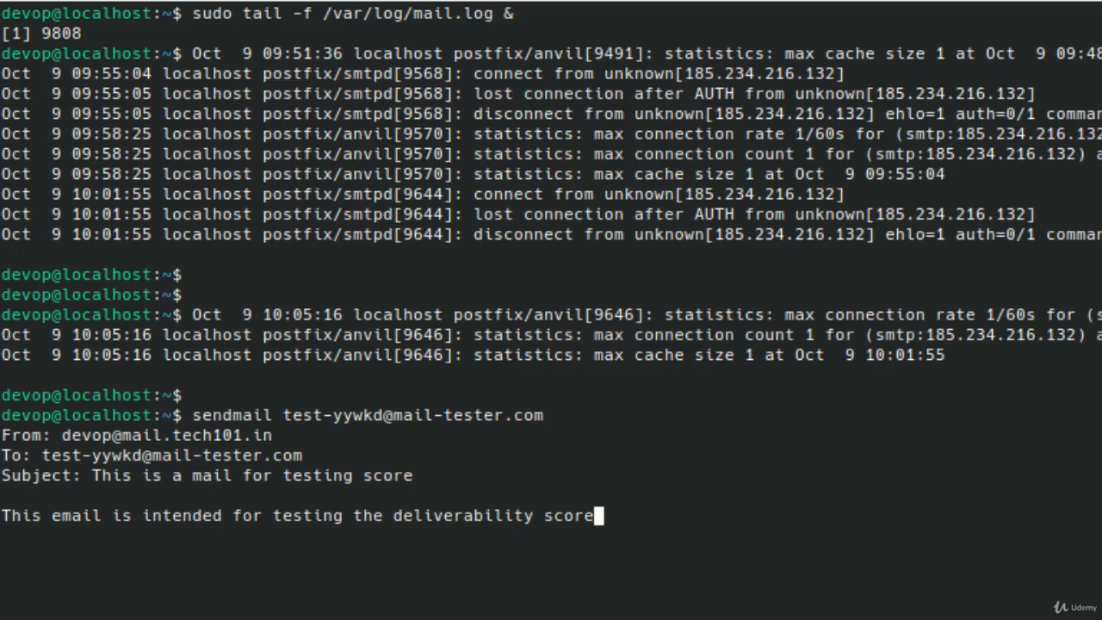
{"action": "key", "text": "Return"}
{"action": "key", "text": "ctrl+d"}
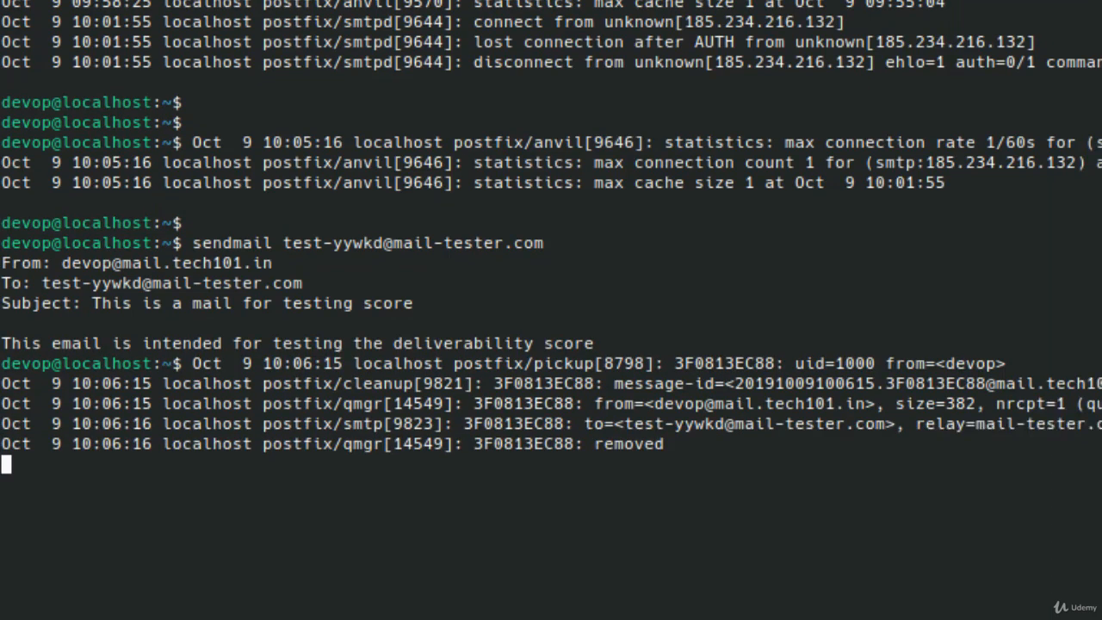
{"action": "key", "text": "Return"}
{"action": "key", "text": "Return"}
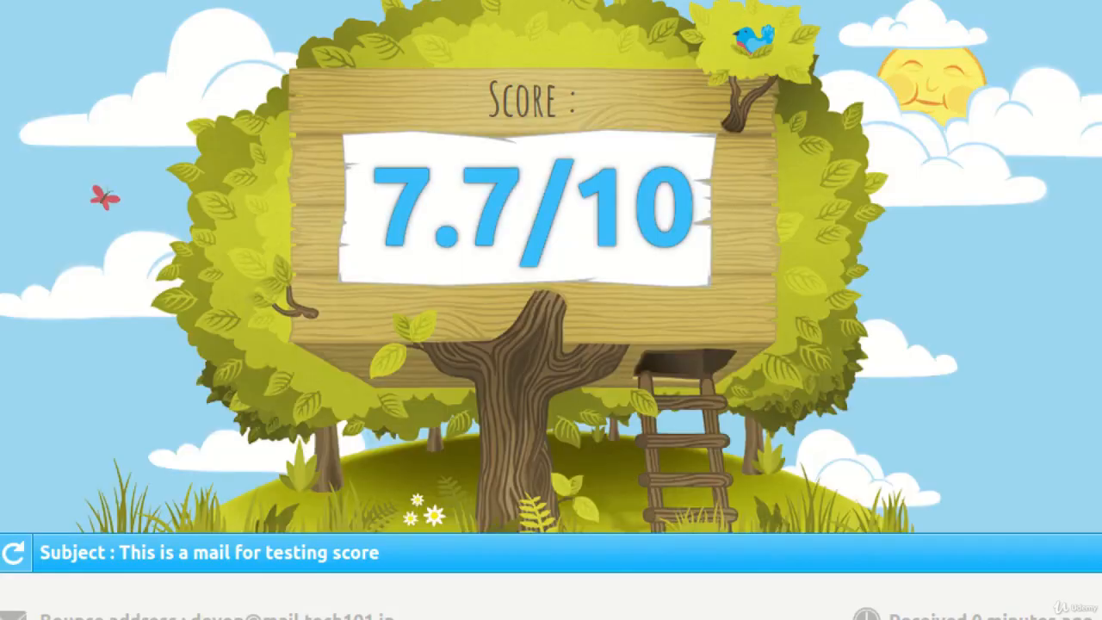
- Scroll through the mail-tester report to review the 7.7/10 score and authentication results
{"action": "scroll", "coordinate": [551, 310], "scroll_direction": "down", "scroll_amount": 4}
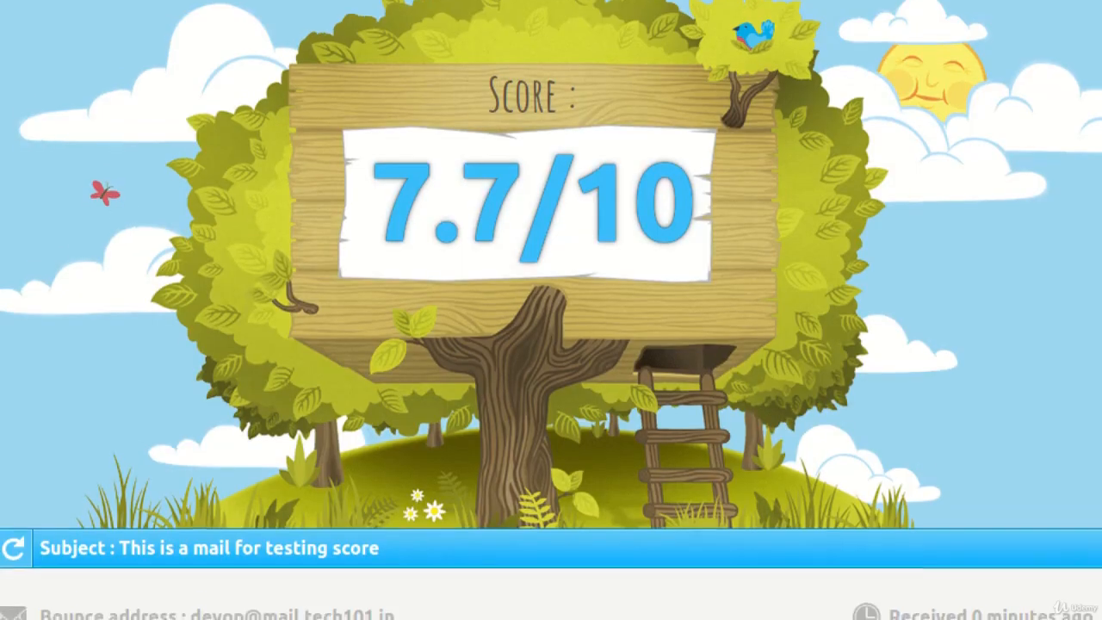
{"action": "scroll", "coordinate": [551, 310], "scroll_direction": "down", "scroll_amount": 3}
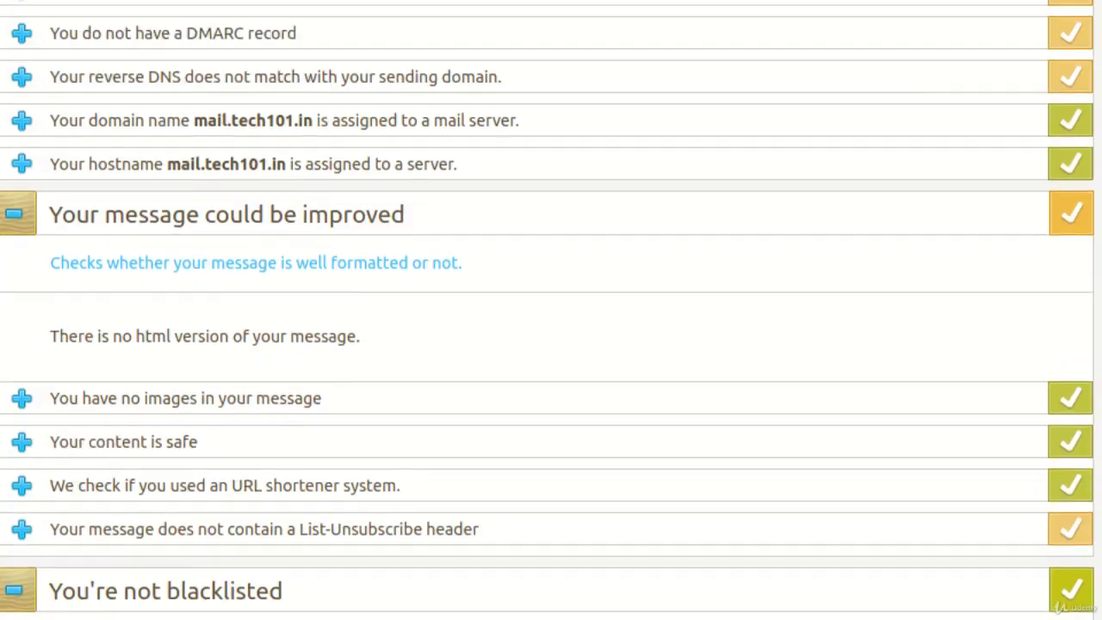
{"action": "scroll", "coordinate": [551, 309], "scroll_direction": "up", "scroll_amount": 10}
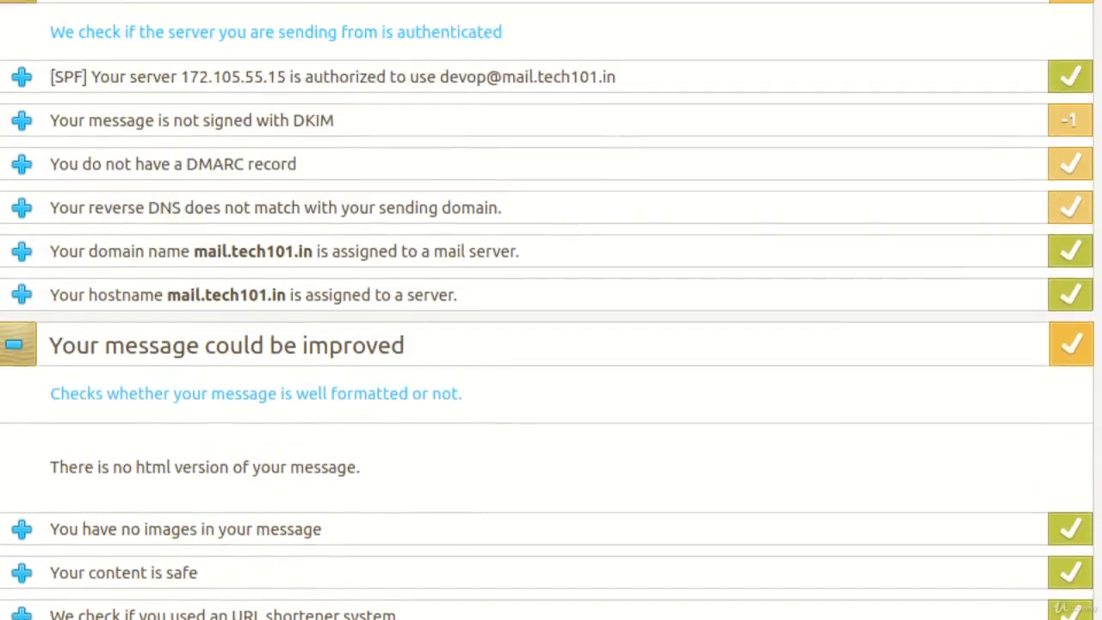
{"action": "scroll", "coordinate": [550, 309], "scroll_direction": "up", "scroll_amount": 6}
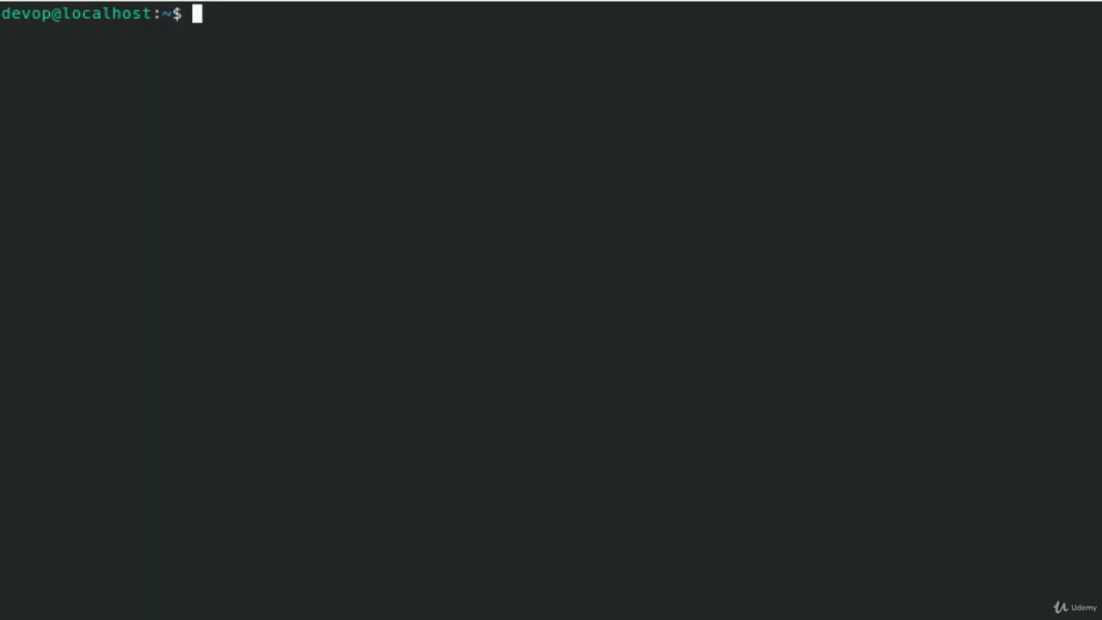
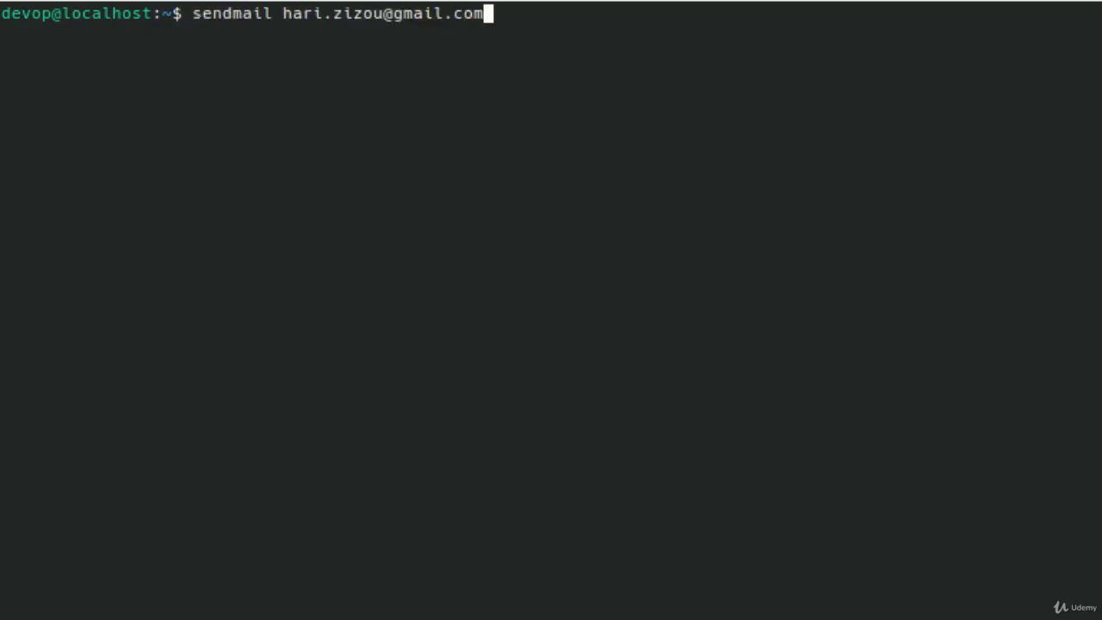
- Send 'This is a test email' from the mail.tech101.in sender to the Gmail account, body 'We are testing email deliverability'
{"action": "key", "text": "Return"}
{"action": "key", "text": "Return"}
{"action": "key", "text": "Return"}
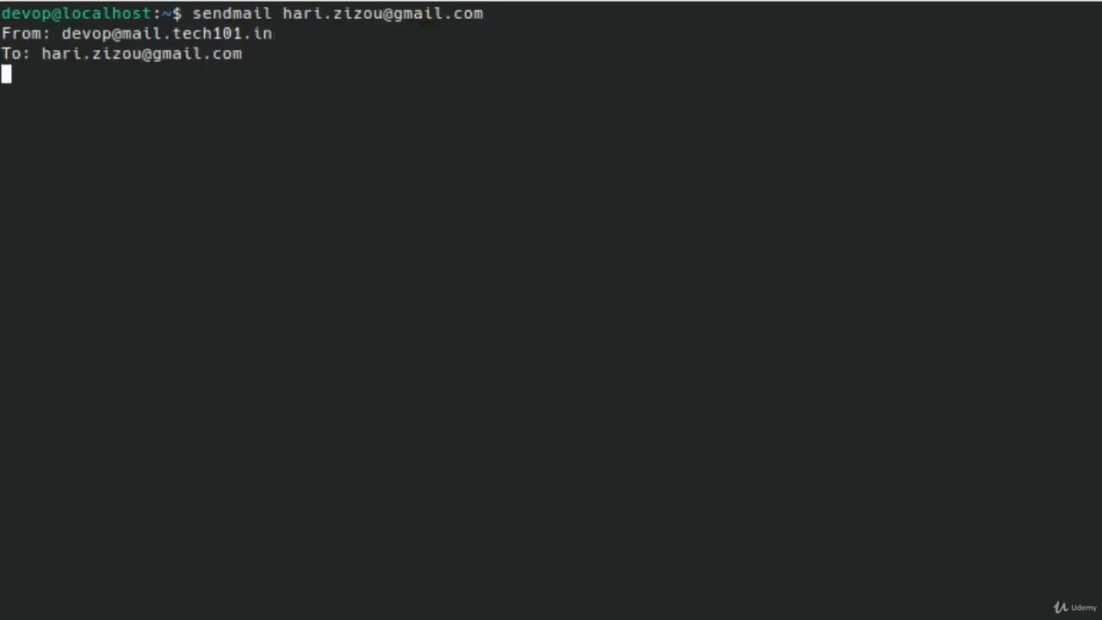
{"action": "type", "text": "Subject: This is a test email"}
{"action": "key", "text": "Return"}
{"action": "key", "text": "Return"}
{"action": "type", "text": "We are testing email deliverability"}
{"action": "key", "text": "Return"}
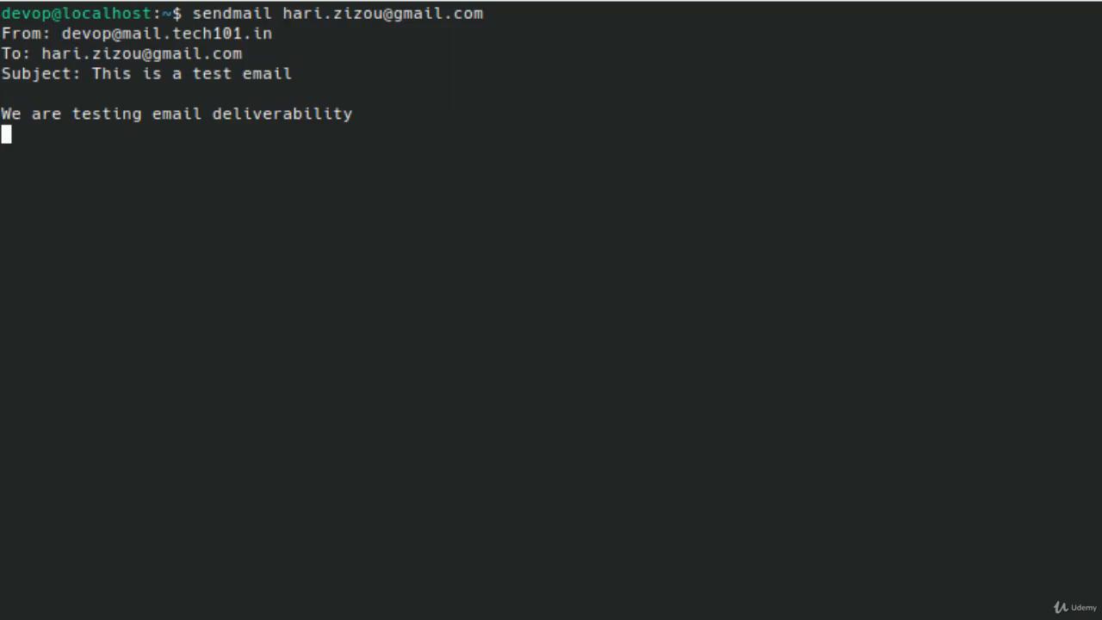
{"action": "key", "text": "ctrl+d"}
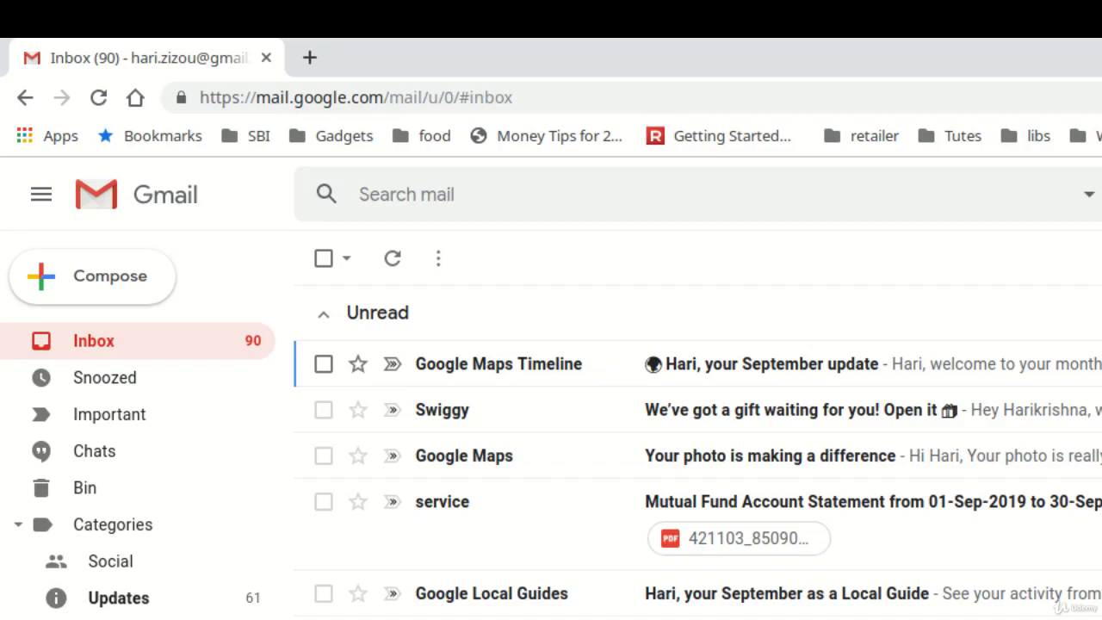
- Find the server's 'This is a test email' message in Gmail's Spam folder and open it
{"action": "scroll", "coordinate": [146, 473], "scroll_direction": "down", "scroll_amount": 3}
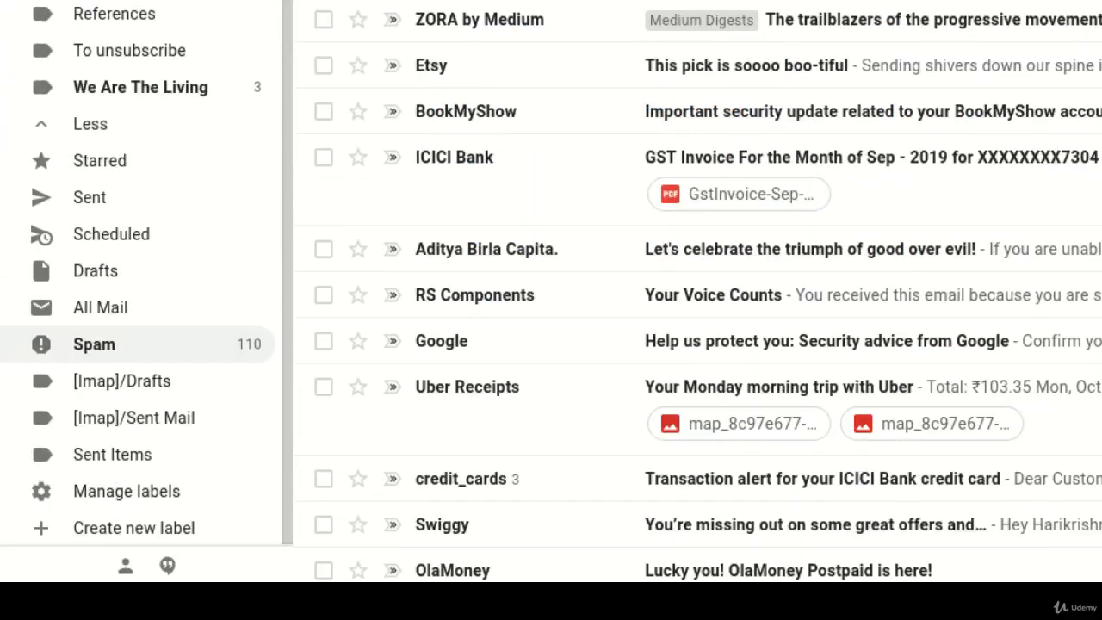
{"action": "left_click", "coordinate": [94, 343]}
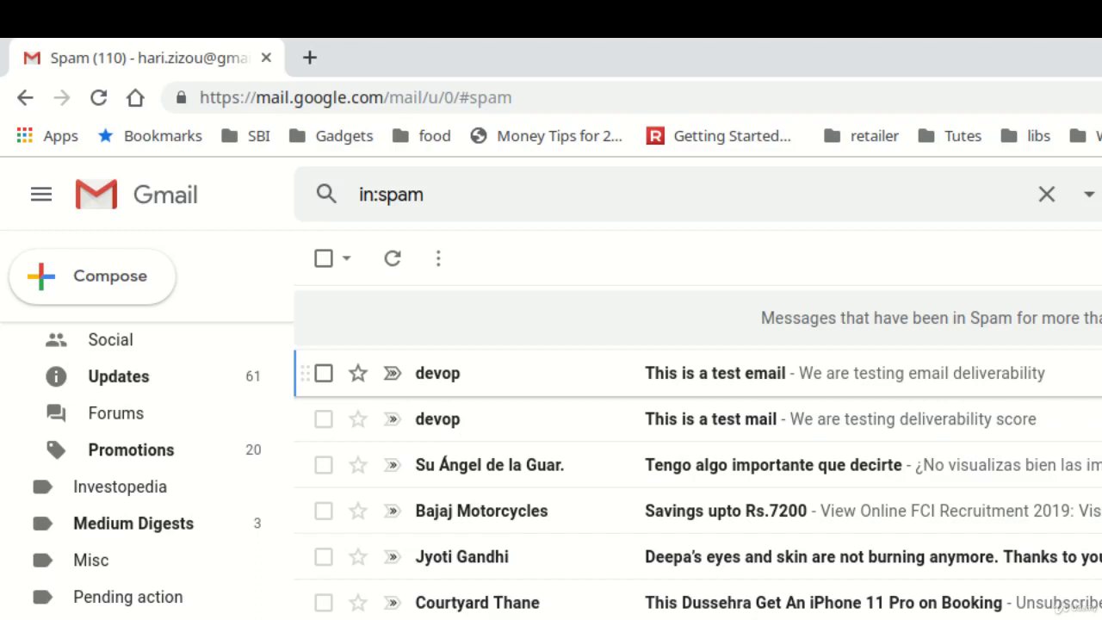
{"action": "left_click", "coordinate": [714, 373]}
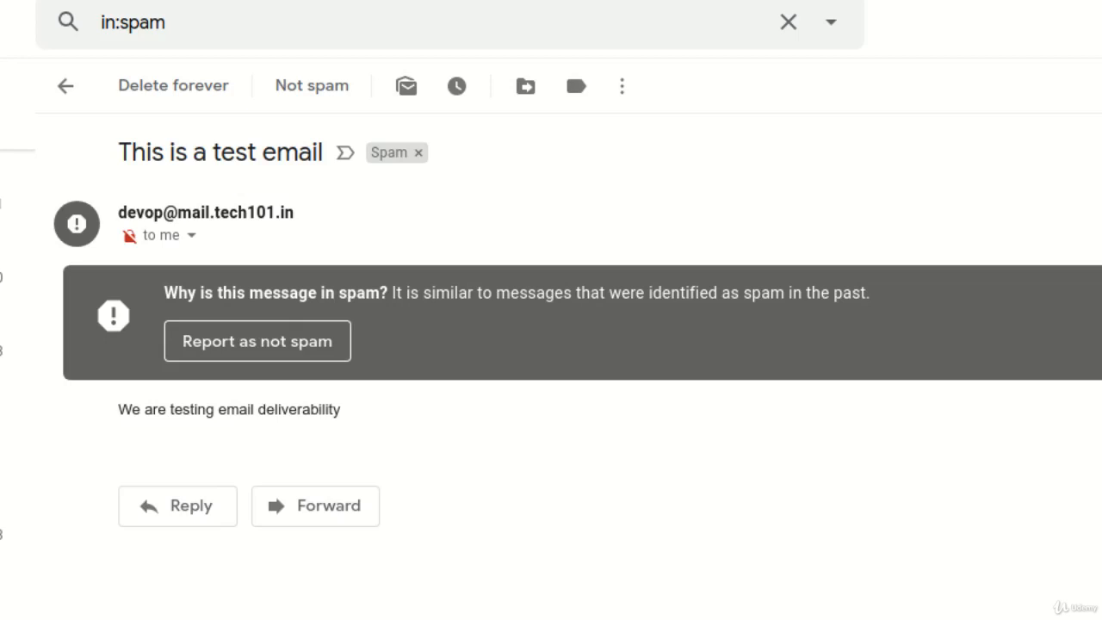
{"action": "mouse_move", "coordinate": [129, 235]}
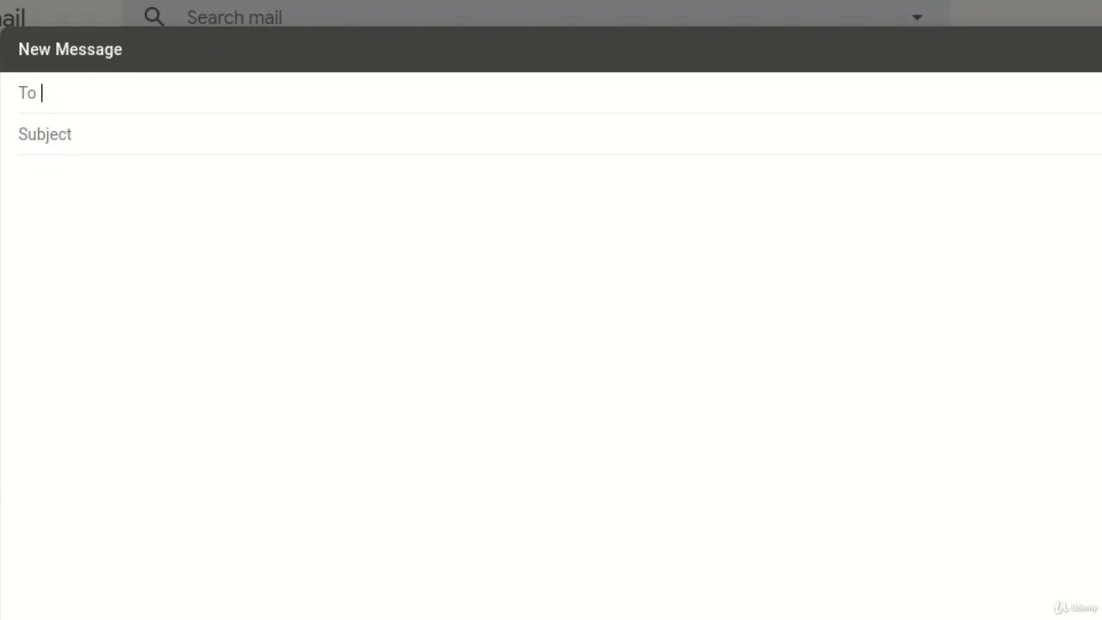
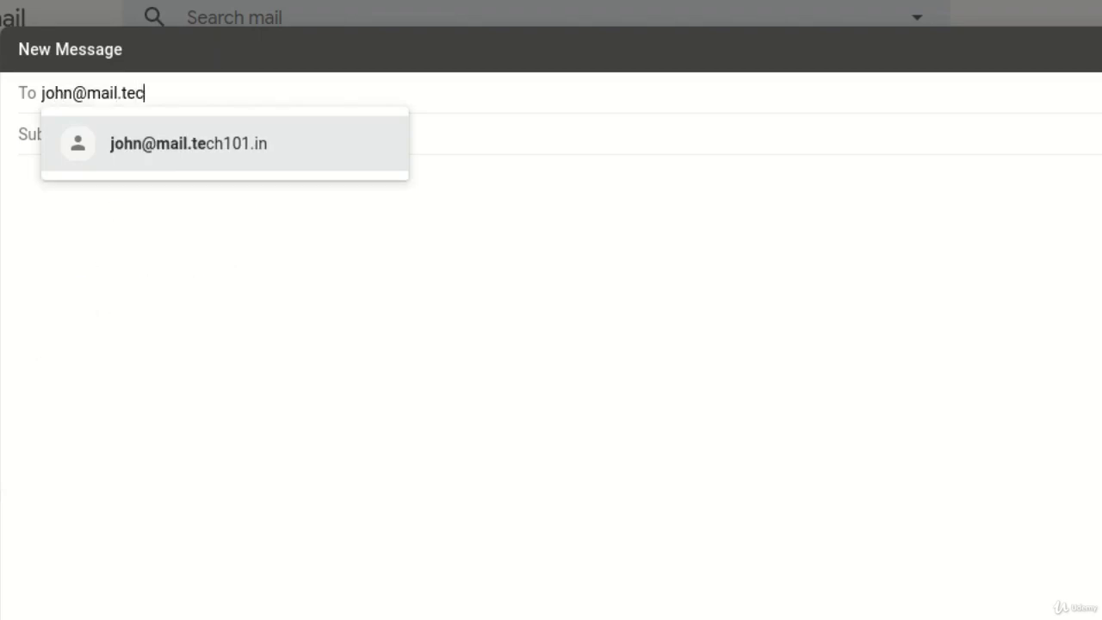
- Send a Gmail message titled 'Test' to a mail.tech101.in mailbox asking whether the server receives it
{"action": "key", "text": "Return"}
{"action": "key", "text": "Tab"}
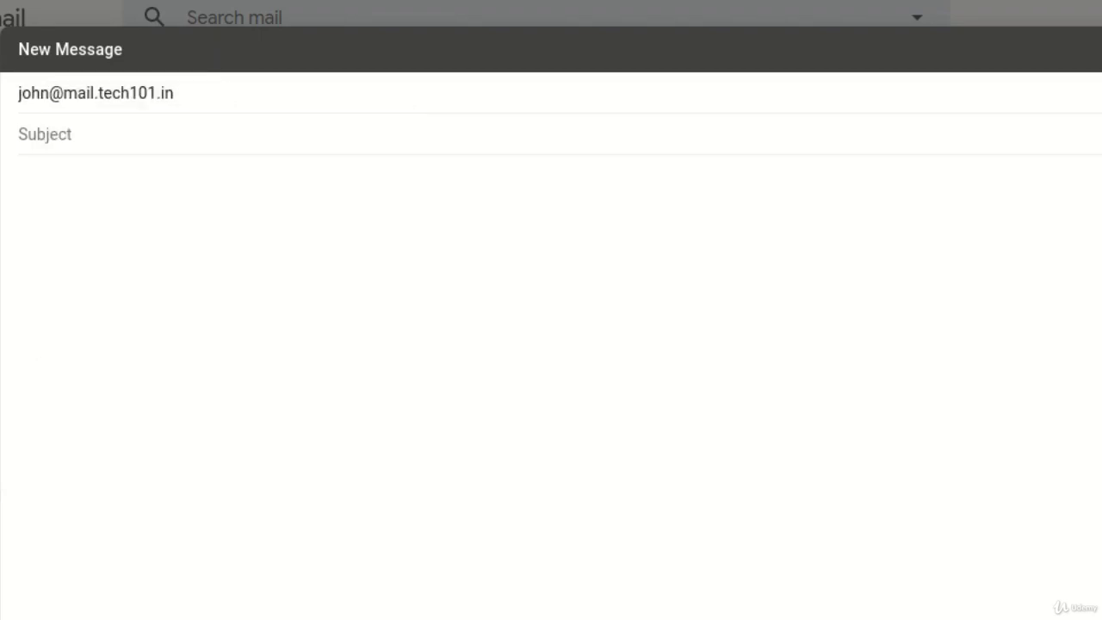
{"action": "type", "text": "Test"}
{"action": "key", "text": "Tab"}
{"action": "type", "text": "Let's see if this mail from Gmail is received "}
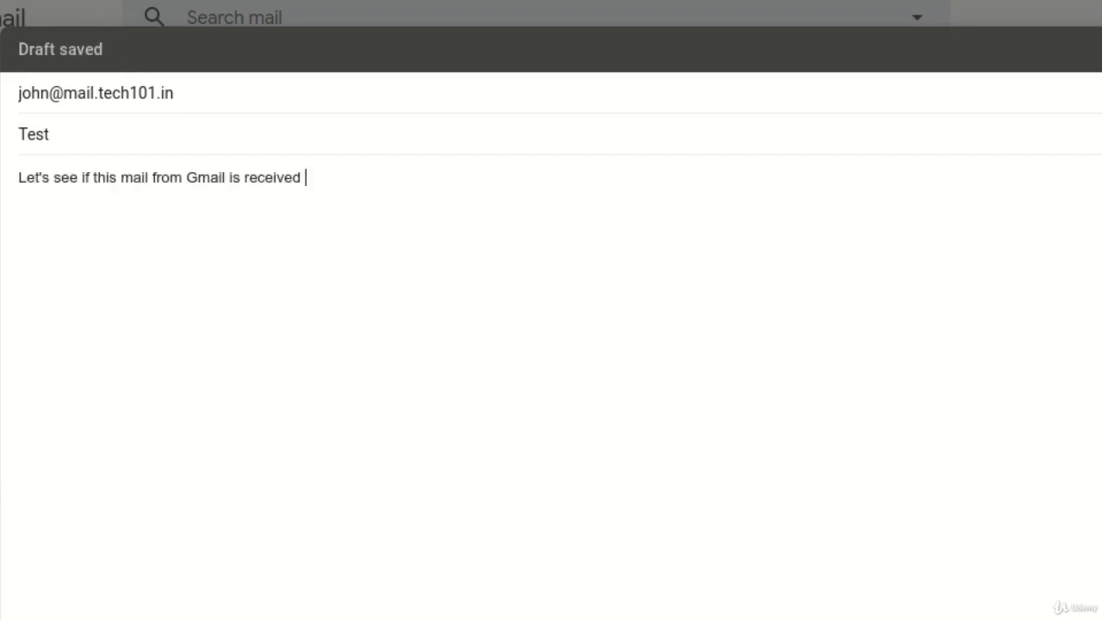
{"action": "type", "text": "by our se"}
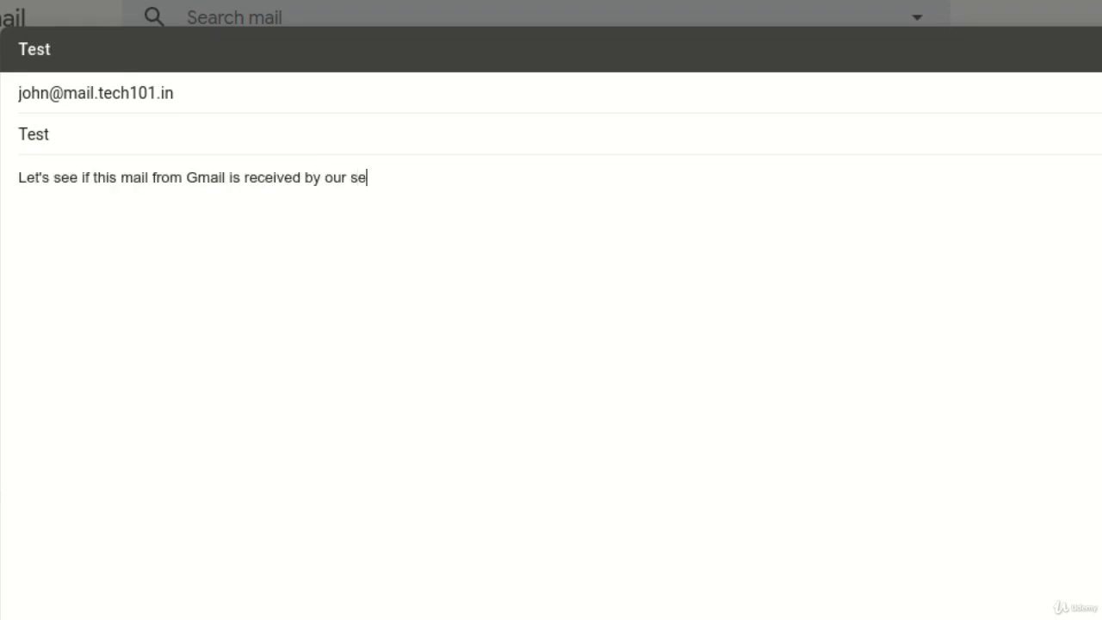
{"action": "type", "text": "rver."}
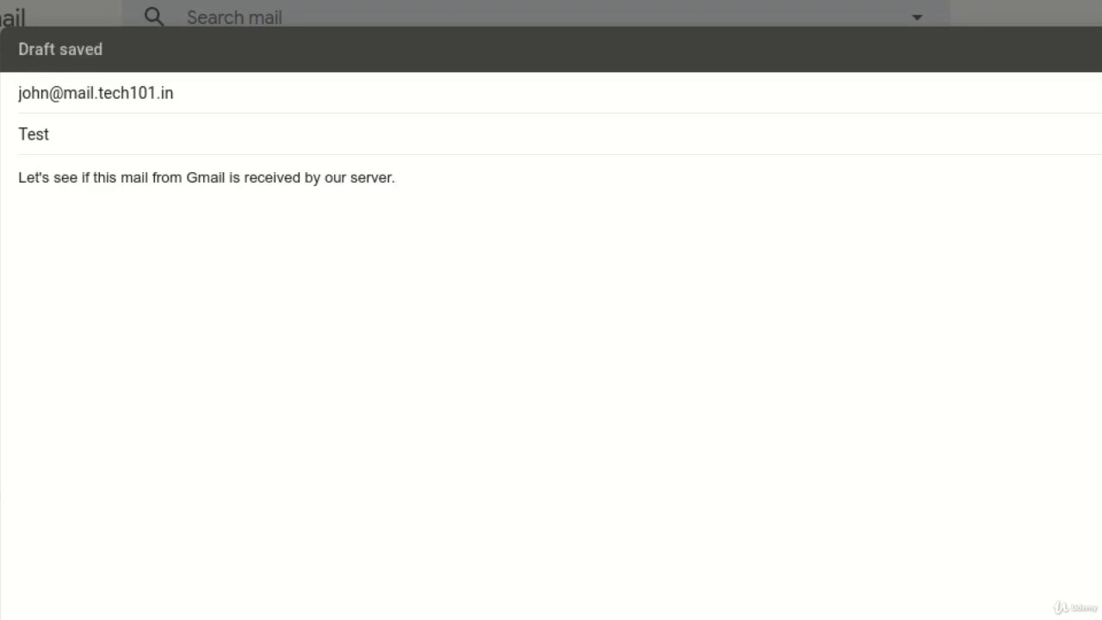
{"action": "left_click", "coordinate": [143, 531]}
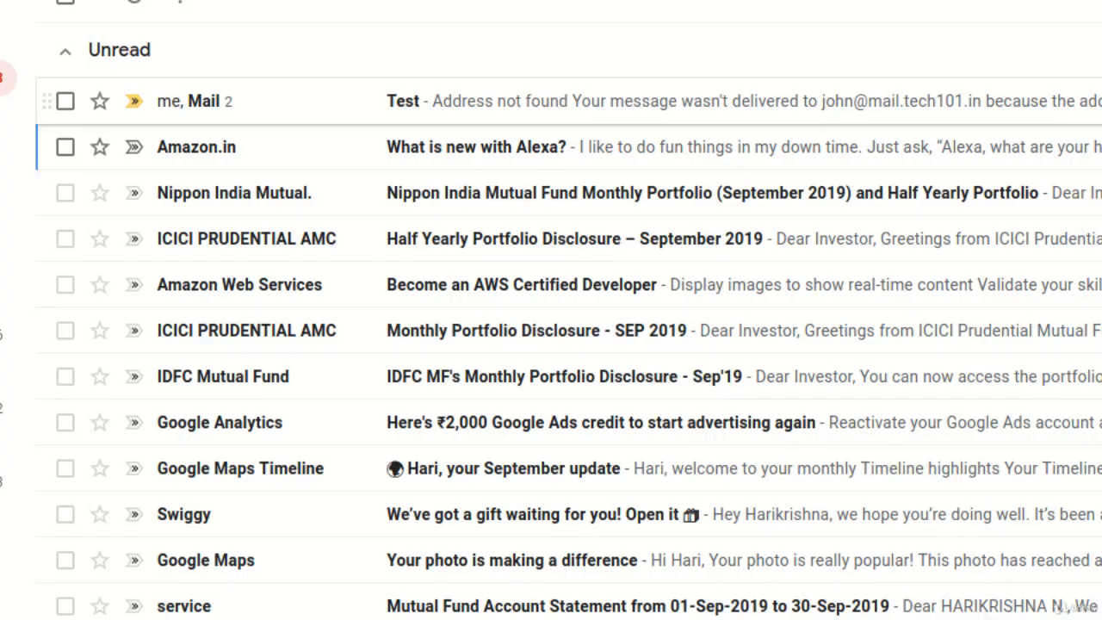
- Open the bounced Test conversation showing the 'Address not found' notice
{"action": "left_click", "coordinate": [482, 102]}
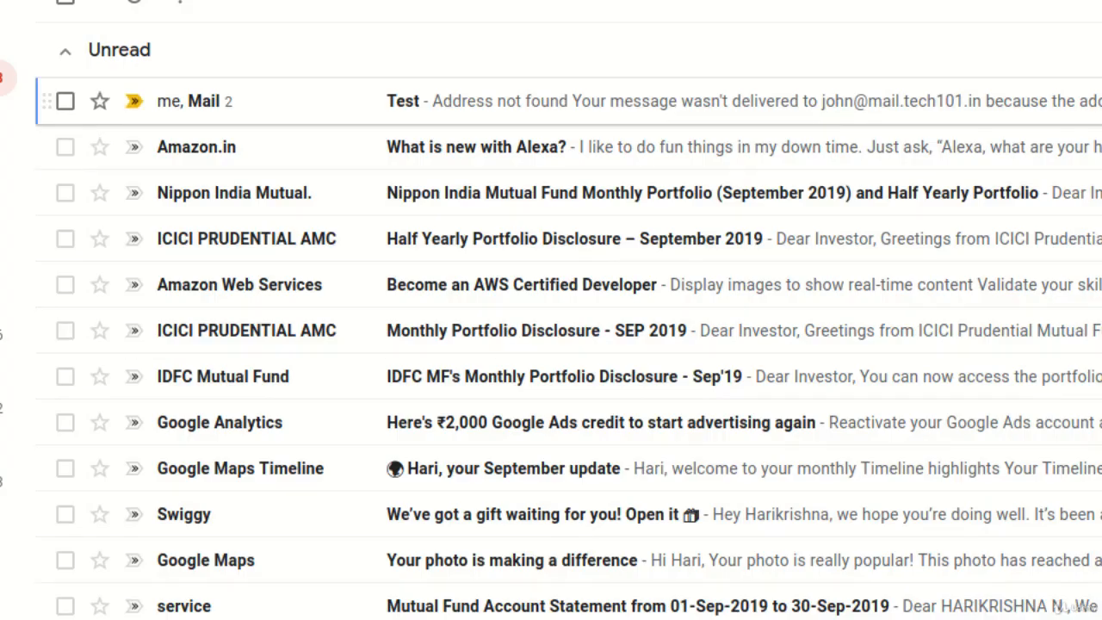